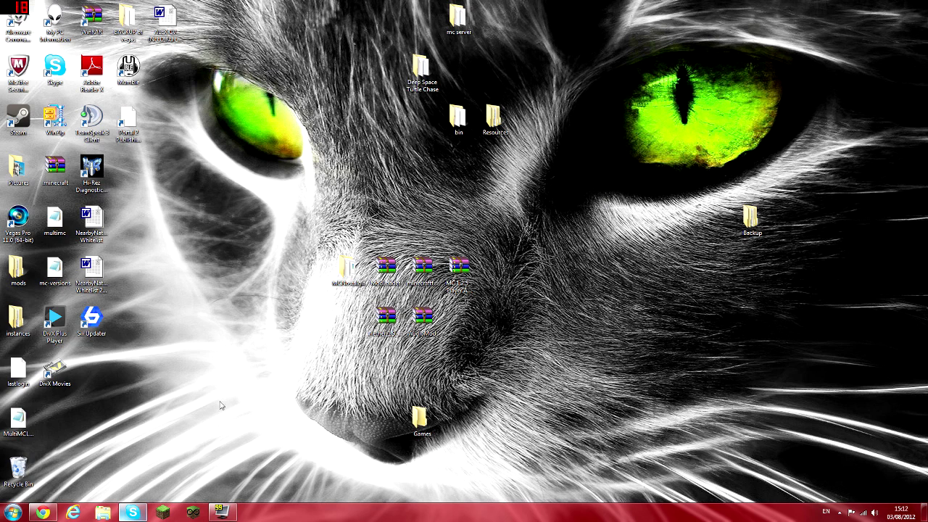
Step: Run Minecraft with the saved login, check the version on its title screen, and close the game
{"action": "left_click", "coordinate": [162, 515]}
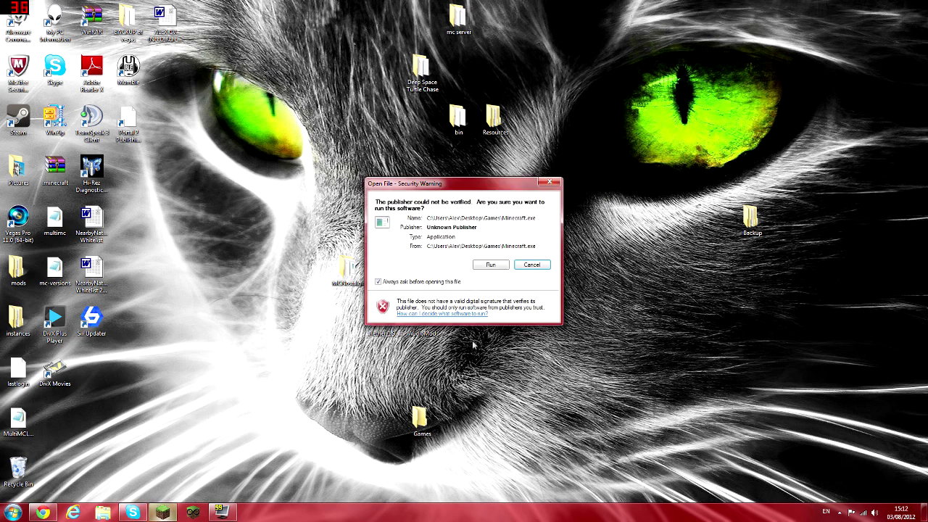
{"action": "left_click", "coordinate": [500, 268]}
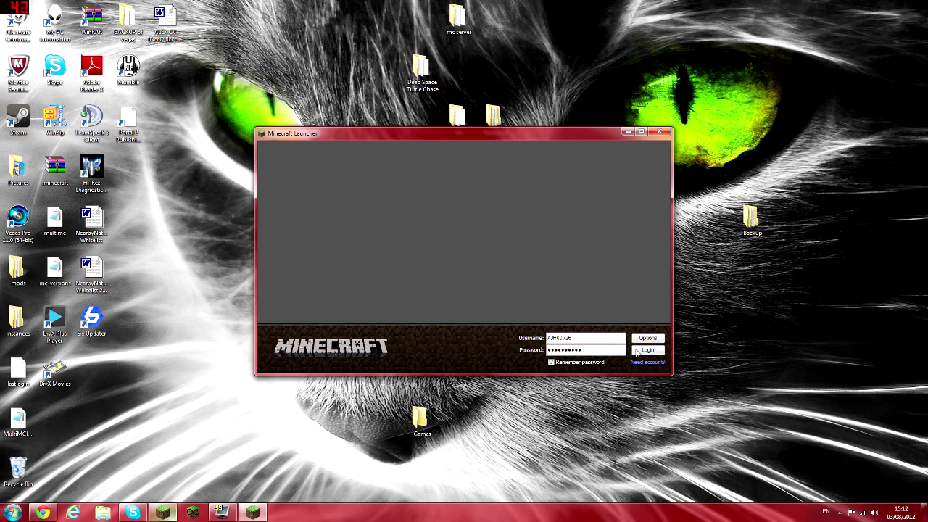
{"action": "left_click", "coordinate": [647, 350]}
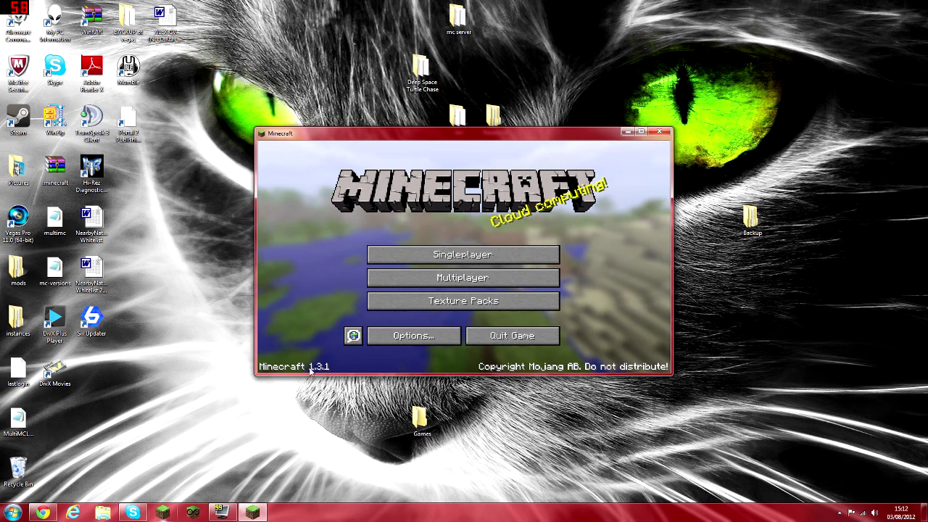
{"action": "left_click", "coordinate": [659, 132]}
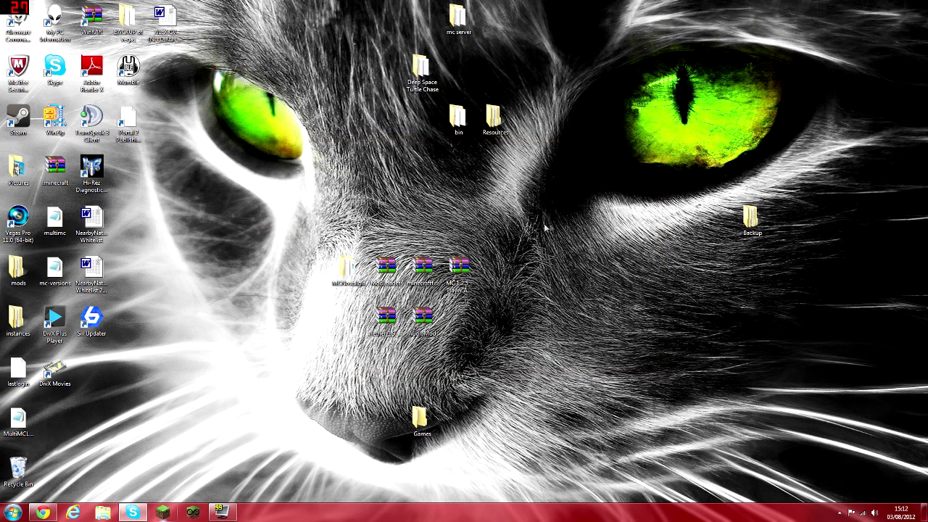
Step: Set the MCNostalgia desktop folder apart from the archives and open the MCNostalgia 2.1.2 download link from its forum thread in Chrome
{"action": "left_click_drag", "start_coordinate": [347, 280], "coordinate": [312, 234]}
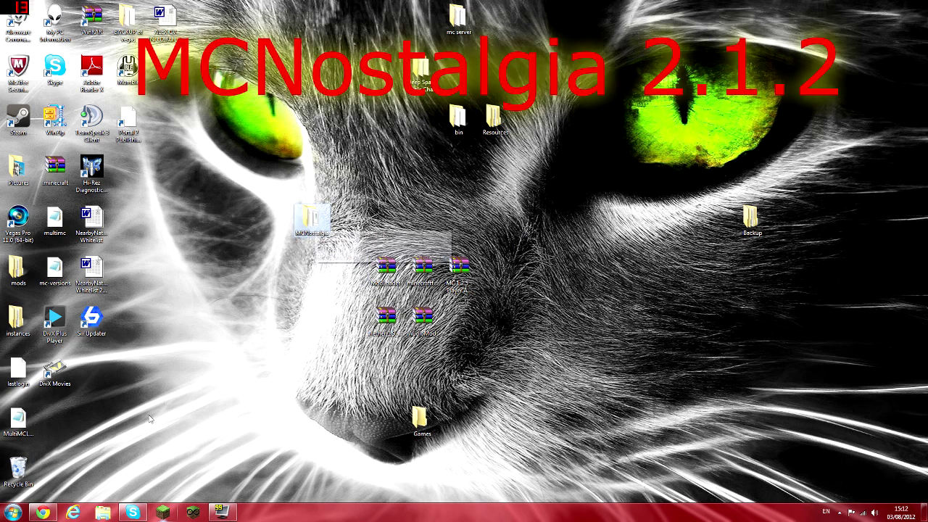
{"action": "left_click", "coordinate": [45, 512]}
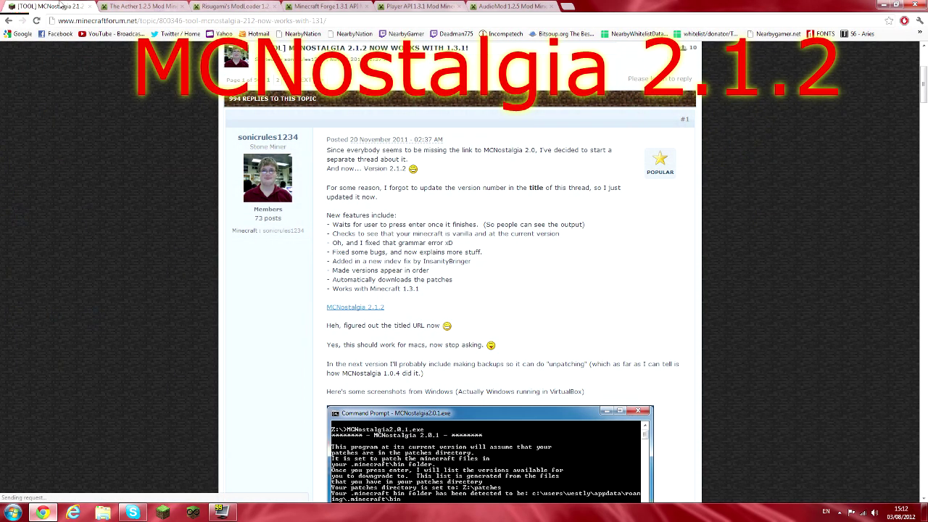
{"action": "scroll", "coordinate": [154, 94], "scroll_direction": "up", "scroll_amount": 2}
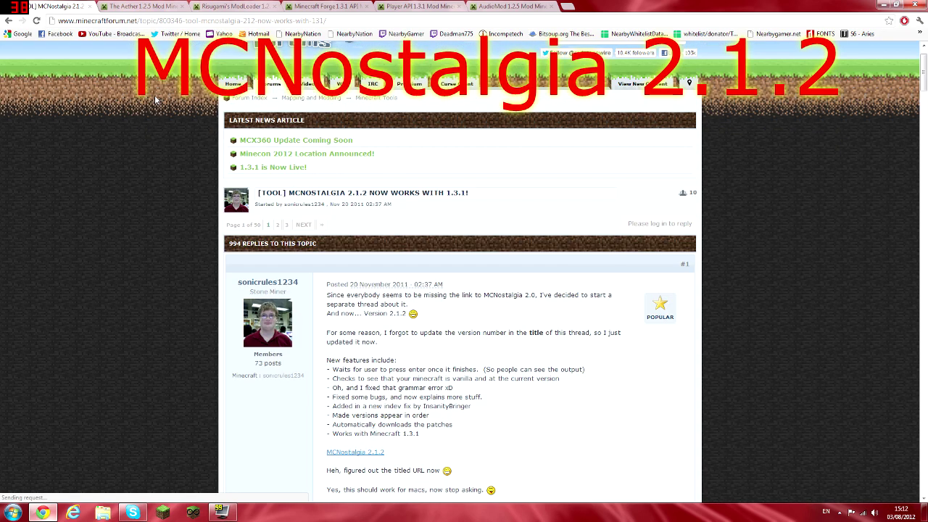
{"action": "scroll", "coordinate": [131, 73], "scroll_direction": "up", "scroll_amount": 2}
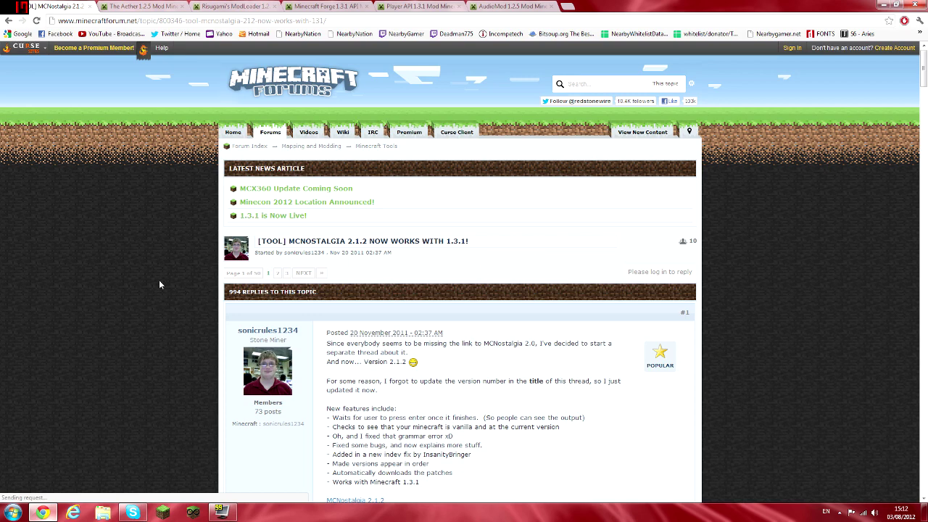
{"action": "scroll", "coordinate": [158, 284], "scroll_direction": "down", "scroll_amount": 3}
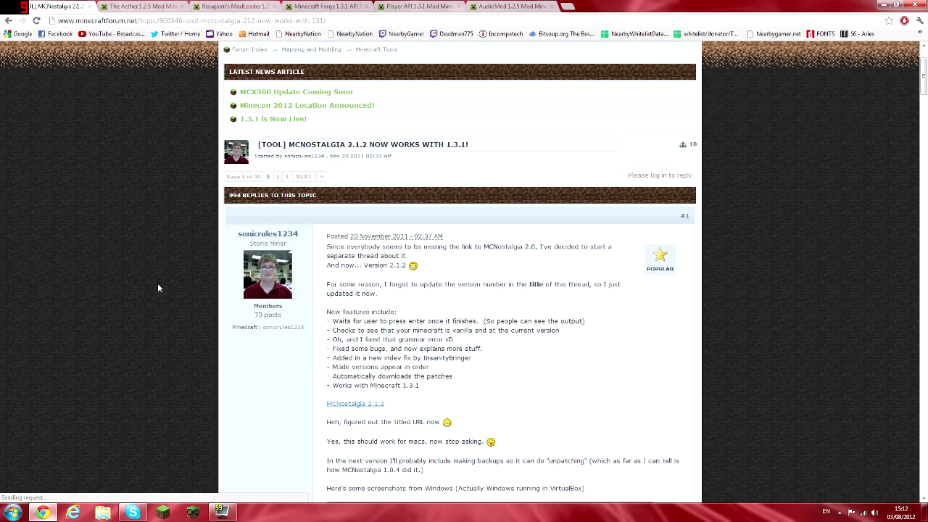
{"action": "scroll", "coordinate": [210, 303], "scroll_direction": "down", "scroll_amount": 3}
{"action": "left_click", "coordinate": [353, 259]}
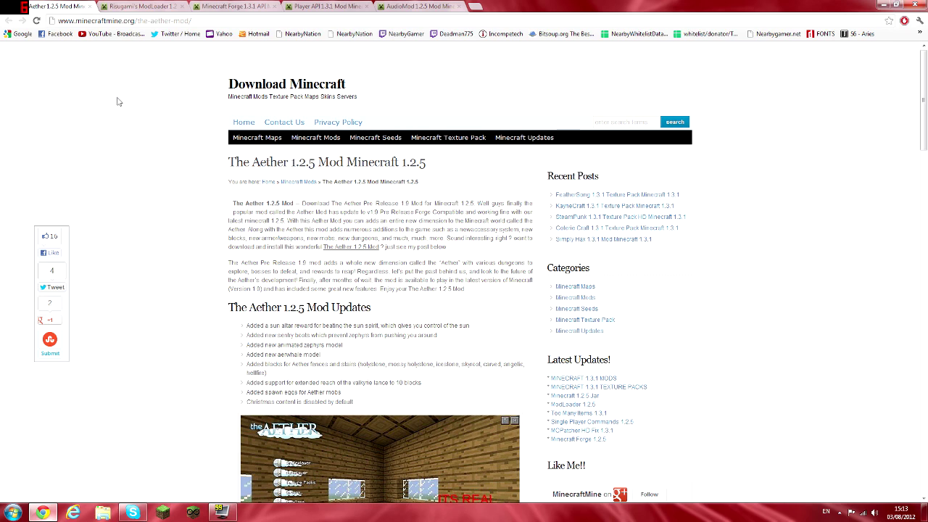
Step: Review The Aether 1.2.5 mod page down to its required mods, installation order and download link
{"action": "scroll", "coordinate": [117, 102], "scroll_direction": "down", "scroll_amount": 12}
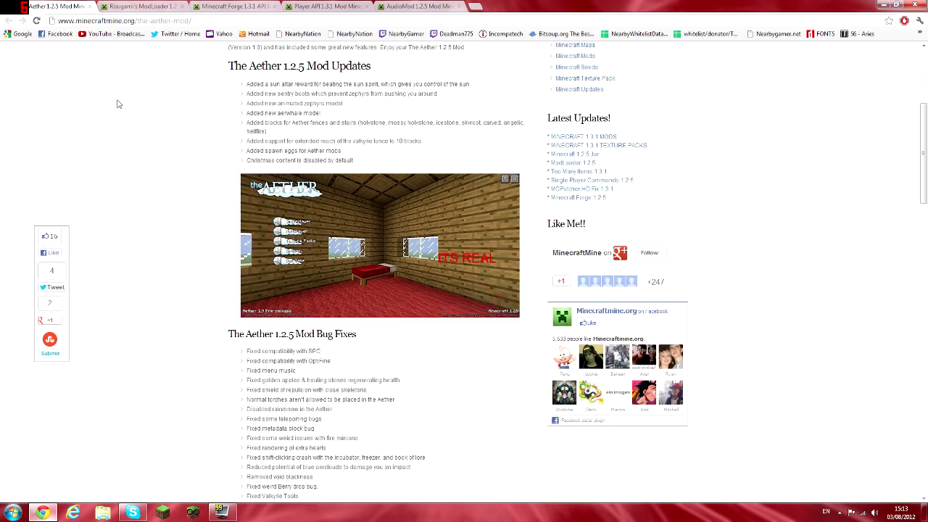
{"action": "scroll", "coordinate": [119, 104], "scroll_direction": "down", "scroll_amount": 3}
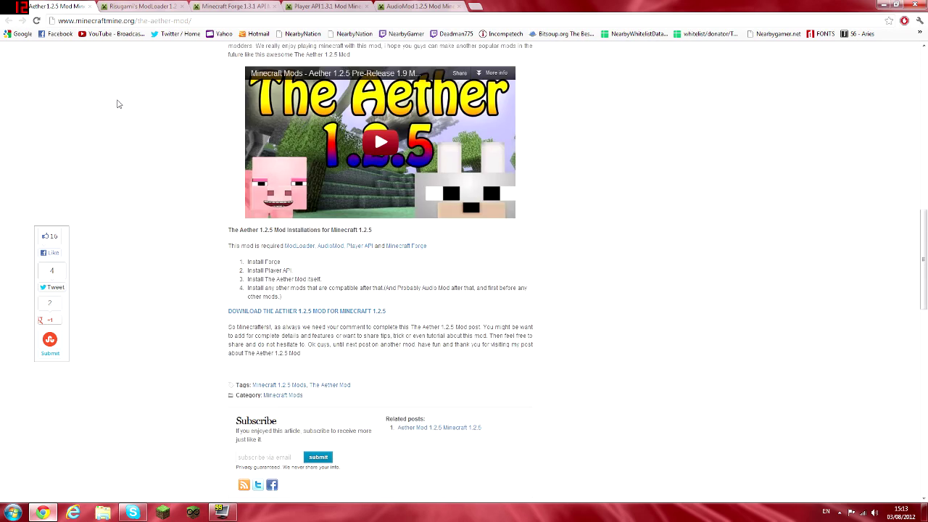
{"action": "scroll", "coordinate": [118, 104], "scroll_direction": "up", "scroll_amount": 1}
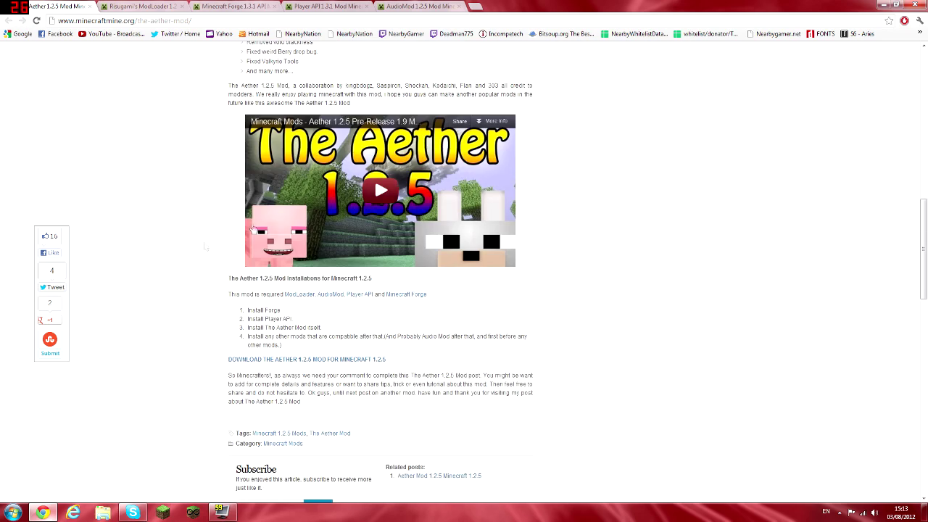
{"action": "scroll", "coordinate": [380, 185], "scroll_direction": "down", "scroll_amount": 1}
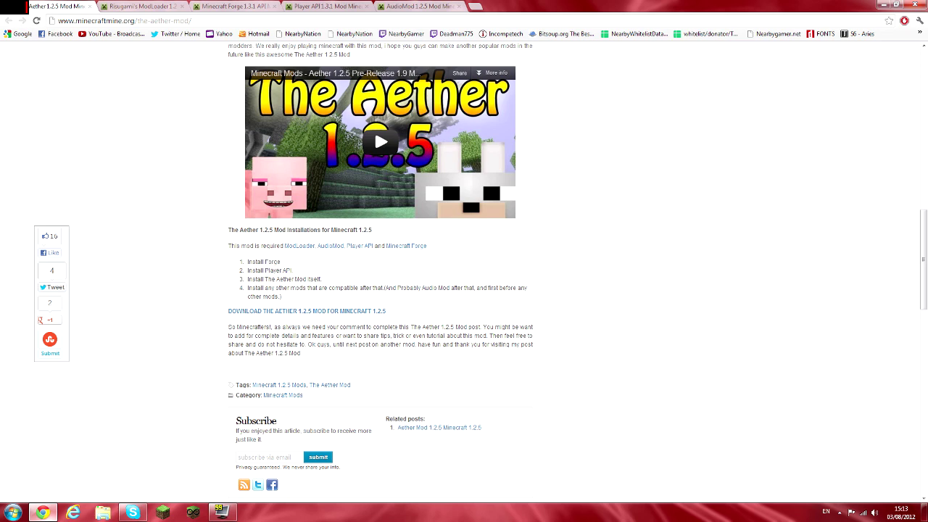
Step: Review the Risugami's ModLoader 1.2.5 page down to its download link, and close the page
{"action": "left_click", "coordinate": [144, 7]}
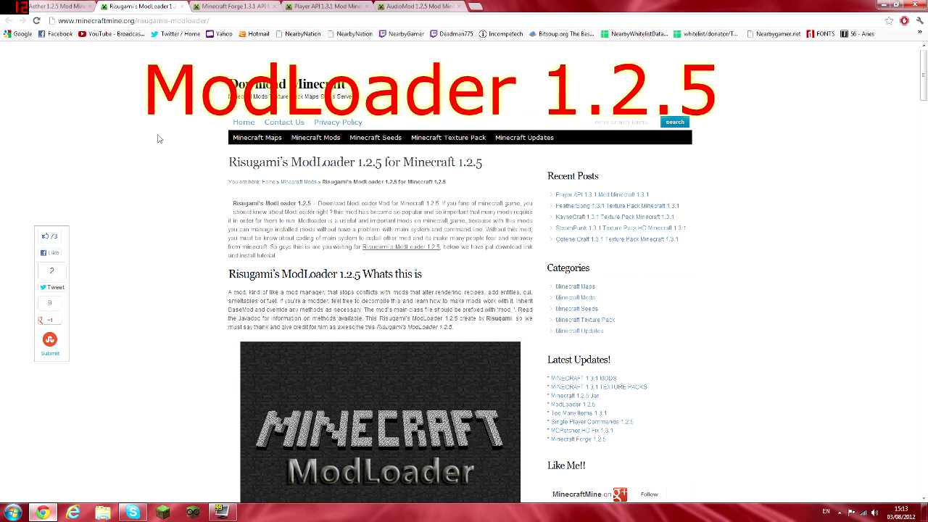
{"action": "scroll", "coordinate": [158, 139], "scroll_direction": "down", "scroll_amount": 5}
{"action": "scroll", "coordinate": [160, 138], "scroll_direction": "down", "scroll_amount": 3}
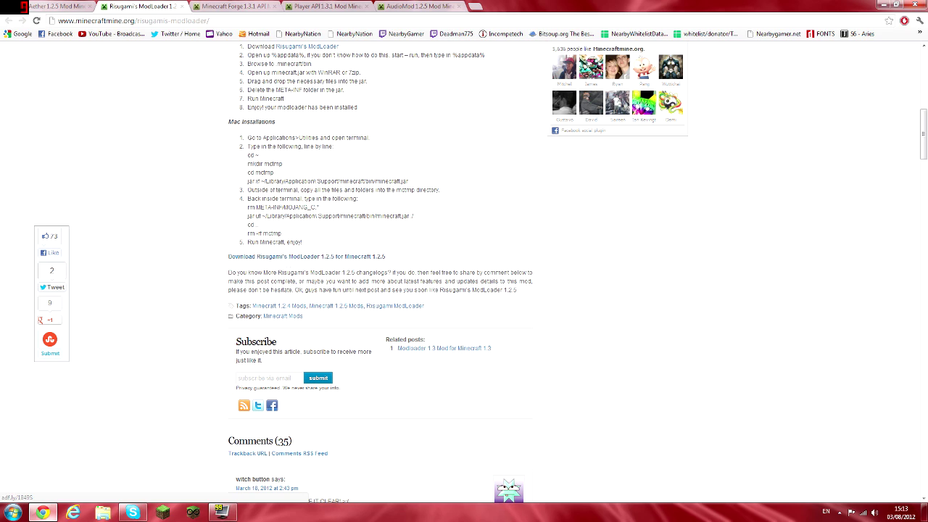
{"action": "left_click", "coordinate": [183, 9]}
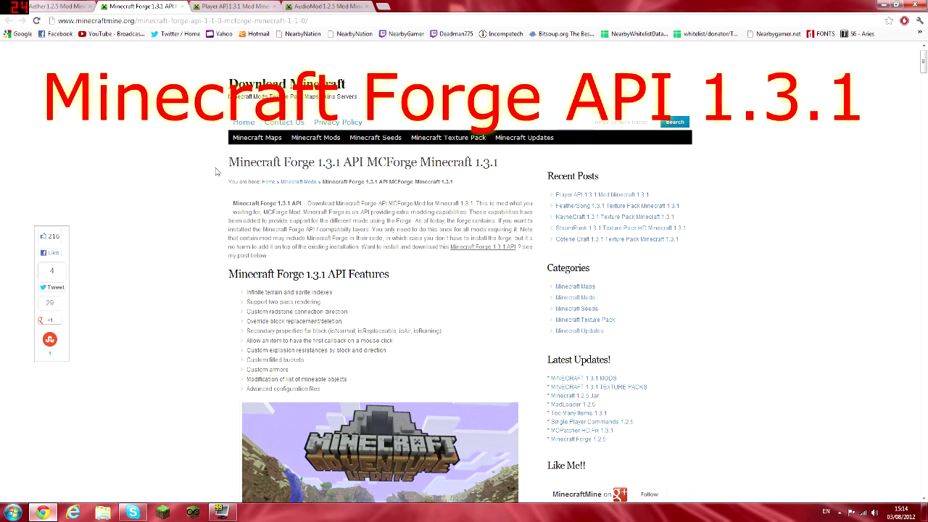
Step: Follow the Minecraft Forge 1.3.1 API client link to the minecraftforge-client-3.3.8.170.zip download page, and close both Forge pages
{"action": "scroll", "coordinate": [205, 178], "scroll_direction": "down", "scroll_amount": 8}
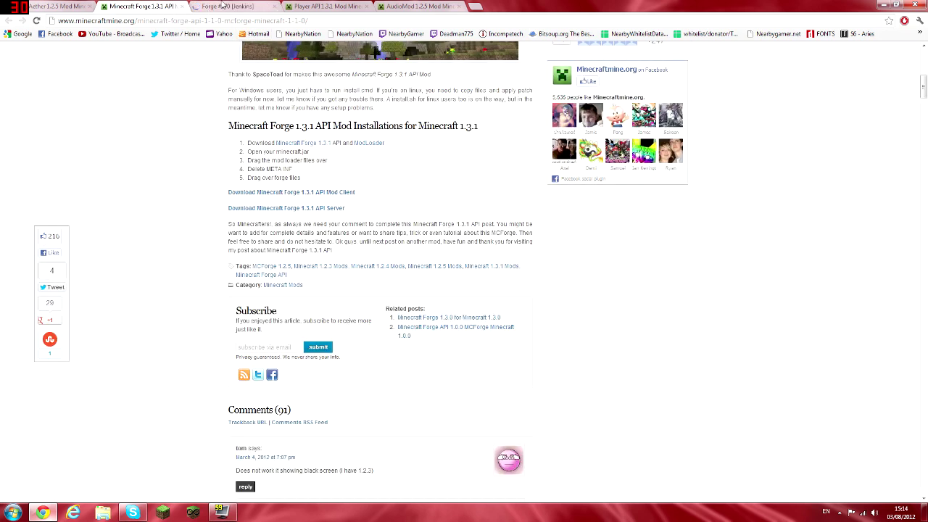
{"action": "left_click", "coordinate": [227, 6]}
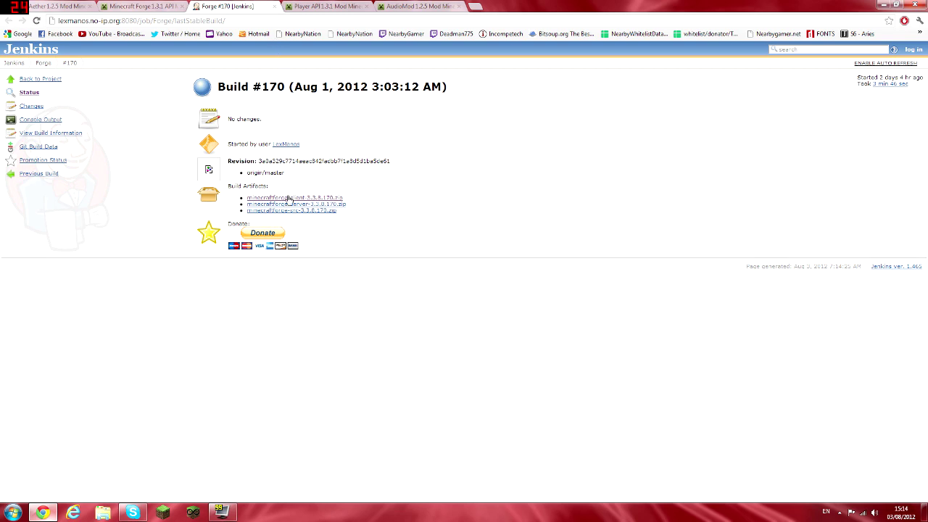
{"action": "left_click", "coordinate": [288, 198]}
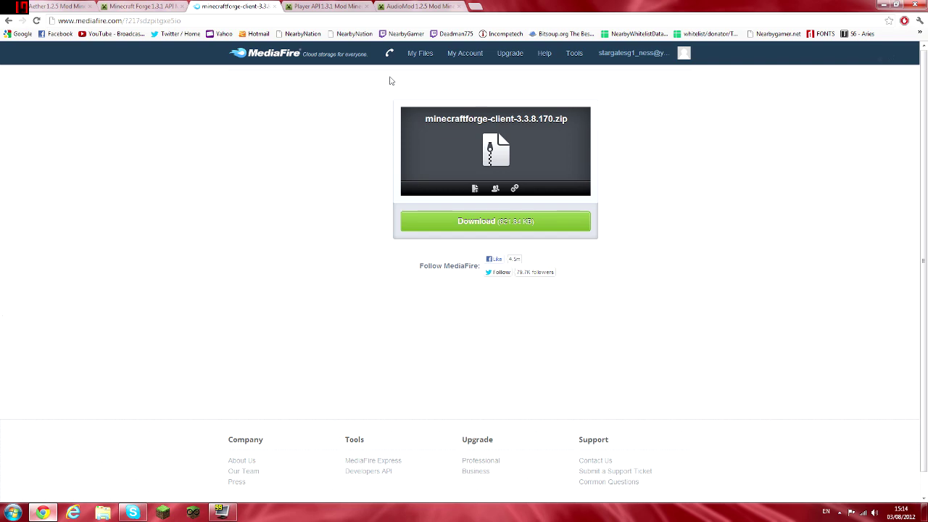
{"action": "left_click", "coordinate": [273, 7]}
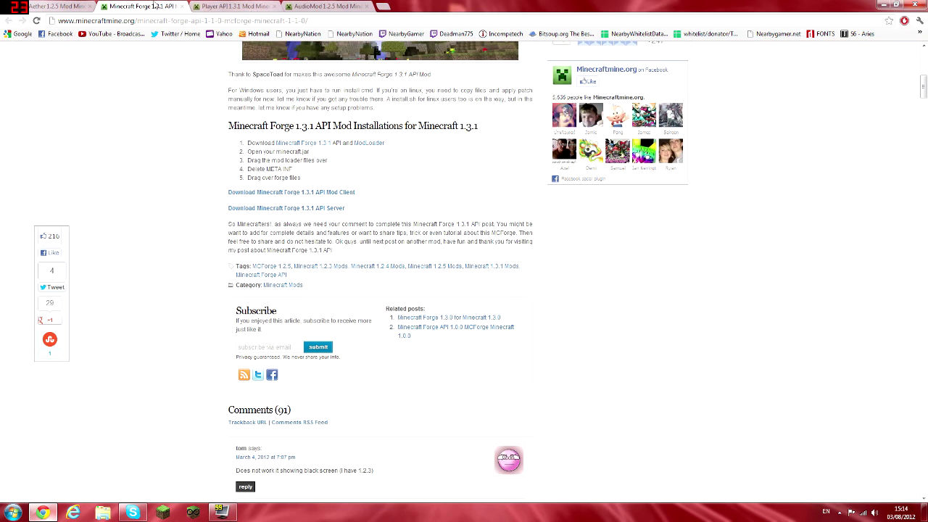
{"action": "left_click", "coordinate": [182, 7]}
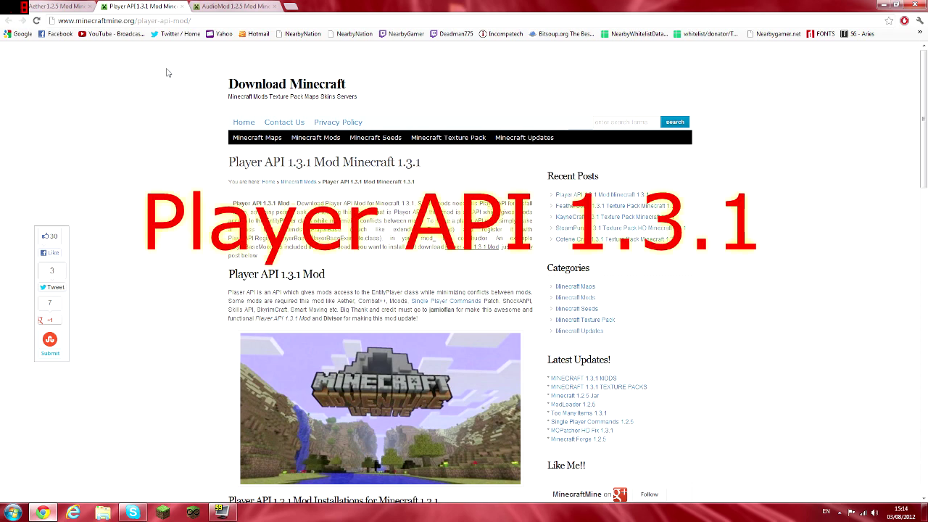
Step: Review the Player API 1.3.1 page down to its client download link, and close the page
{"action": "scroll", "coordinate": [167, 74], "scroll_direction": "down", "scroll_amount": 5}
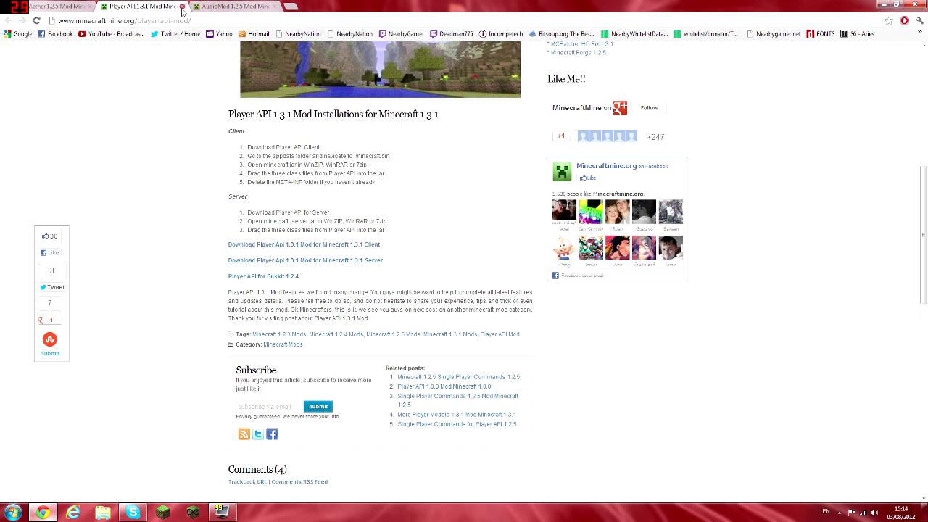
{"action": "key", "text": "ctrl+w"}
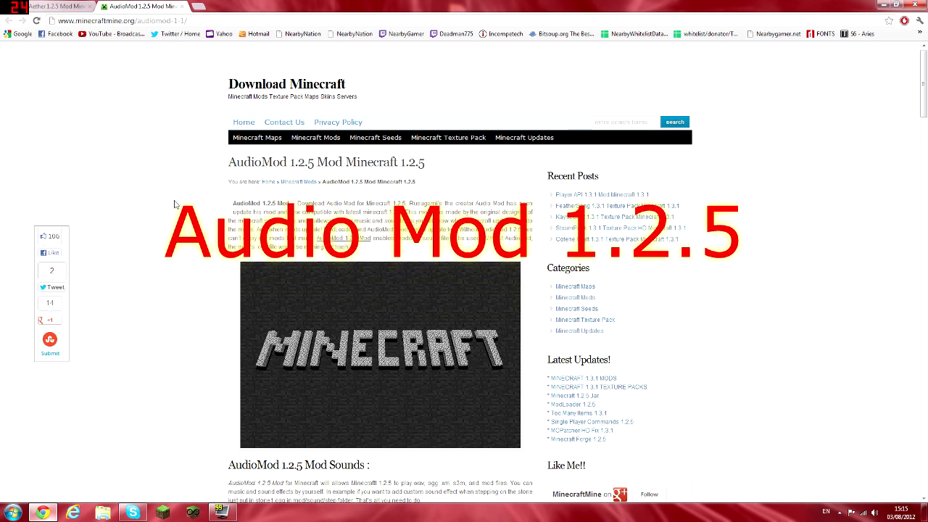
Step: Return to The Aether page and check the recommended mod installation order, including where Audio Mod belongs
{"action": "key", "text": "ctrl+shift+Tab"}
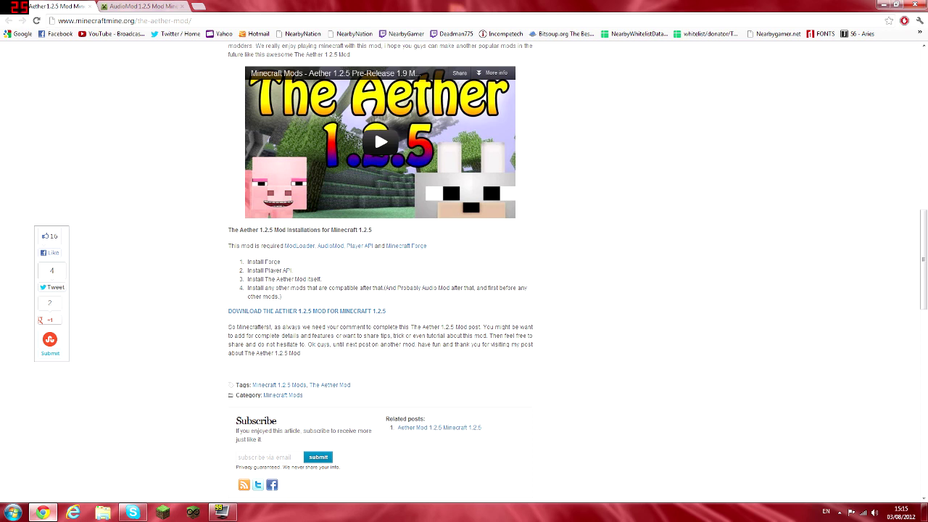
{"action": "left_click_drag", "start_coordinate": [310, 279], "coordinate": [304, 302]}
{"action": "left_click", "coordinate": [300, 299]}
Step: Review the AudioMod 1.2.5 page down to its download link, close the page, and minimize the browser
{"action": "left_click", "coordinate": [142, 6]}
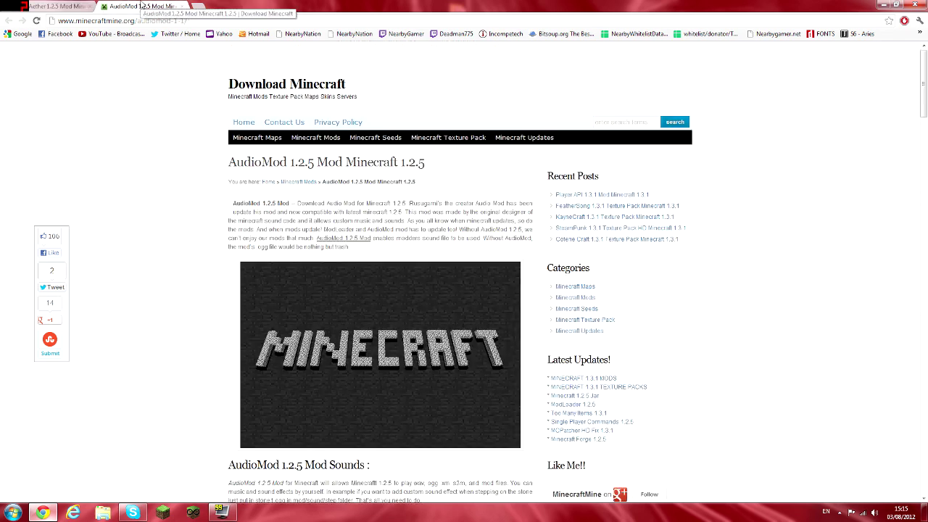
{"action": "scroll", "coordinate": [192, 171], "scroll_direction": "down", "scroll_amount": 4}
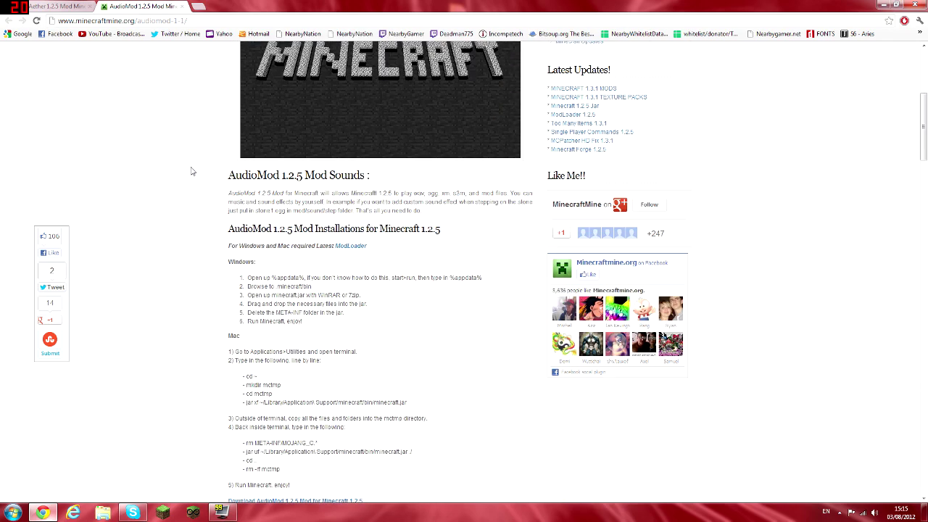
{"action": "scroll", "coordinate": [192, 171], "scroll_direction": "down", "scroll_amount": 1}
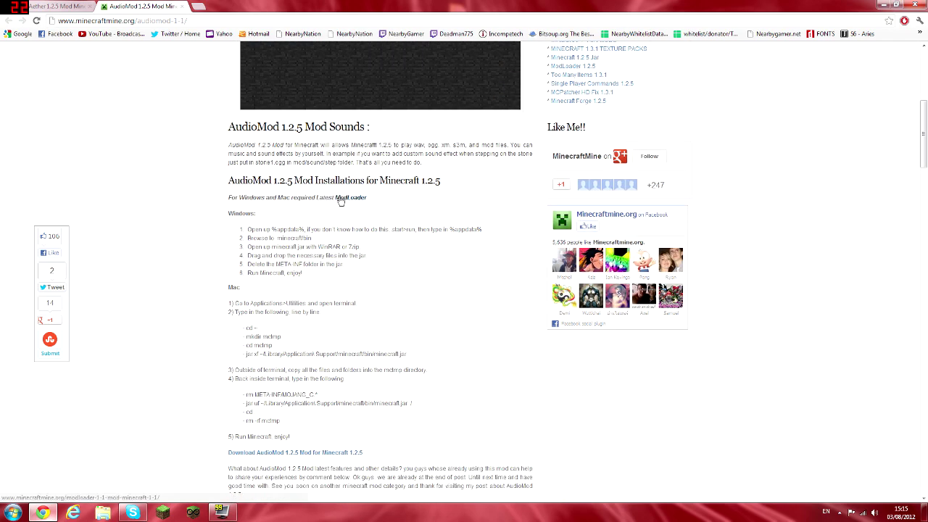
{"action": "scroll", "coordinate": [339, 200], "scroll_direction": "down", "scroll_amount": 3}
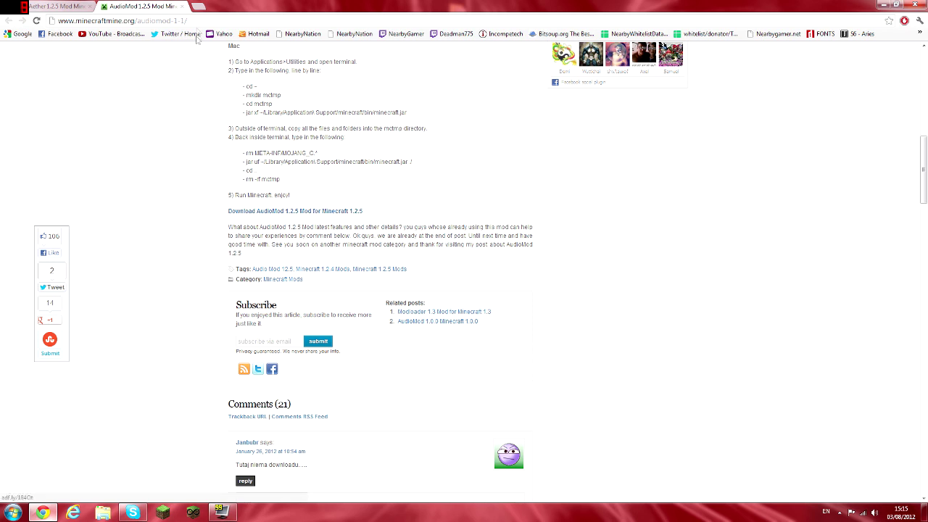
{"action": "left_click", "coordinate": [185, 7]}
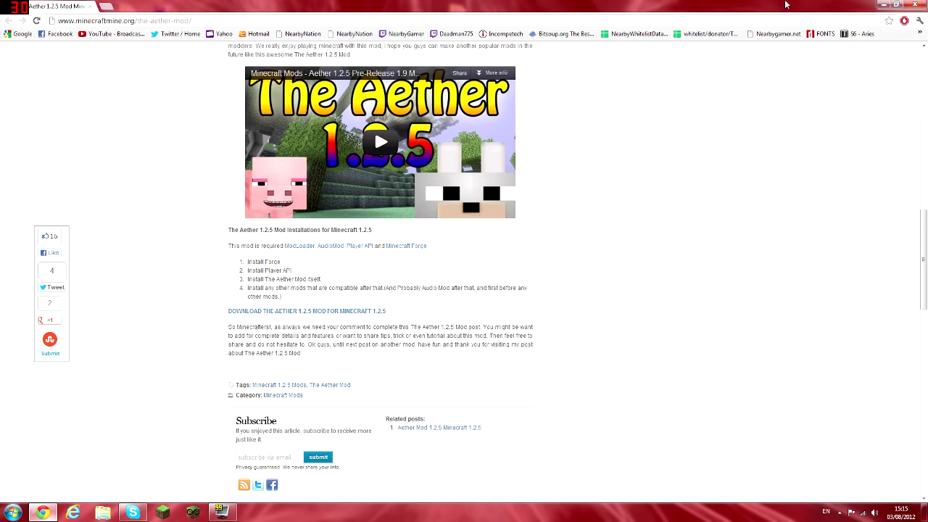
{"action": "left_click", "coordinate": [884, 6]}
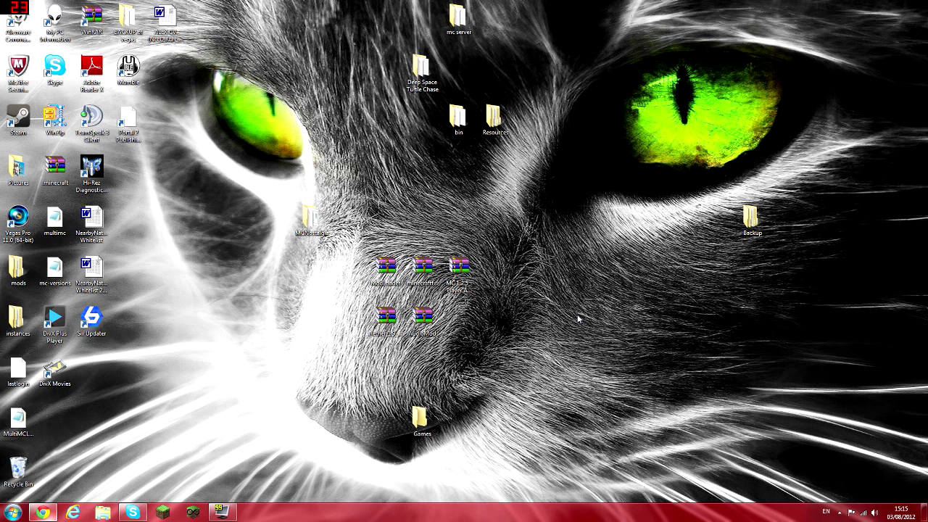
Step: Run MCNostalgia2.1.2 from the MCNostalgia desktop folder and list the versions available for downgrading
{"action": "mouse_move", "coordinate": [319, 222]}
{"action": "left_mouse_down"}
{"action": "mouse_move", "coordinate": [455, 262]}
{"action": "mouse_move", "coordinate": [317, 225]}
{"action": "left_mouse_up"}
{"action": "double_click", "coordinate": [317, 223]}
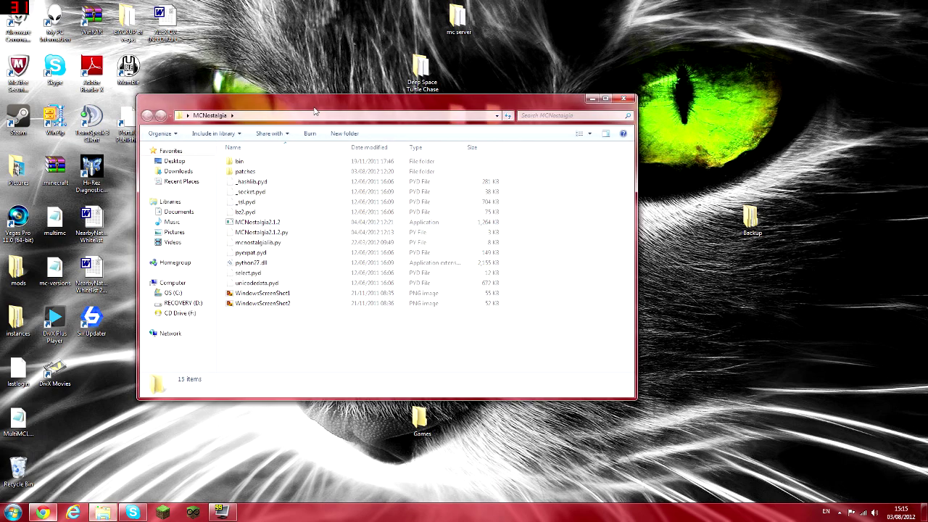
{"action": "left_click_drag", "start_coordinate": [314, 107], "coordinate": [511, 112]}
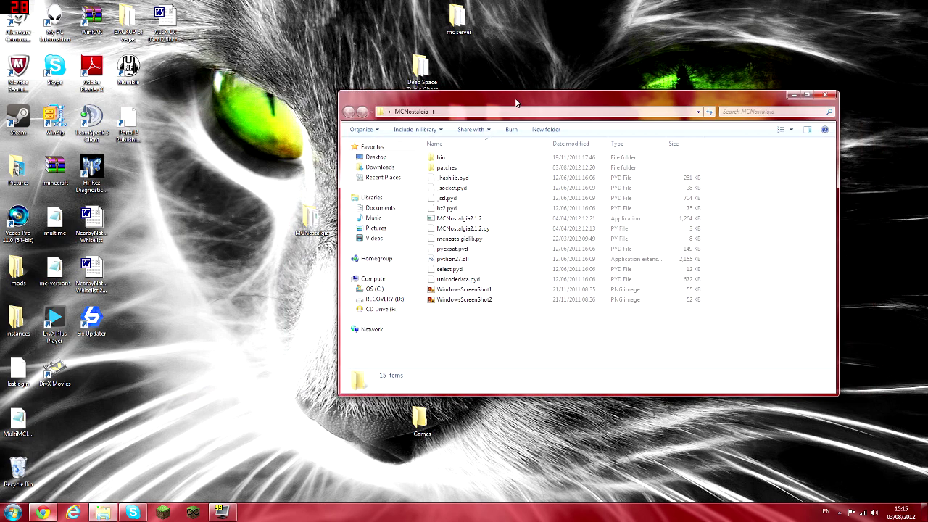
{"action": "double_click", "coordinate": [459, 219]}
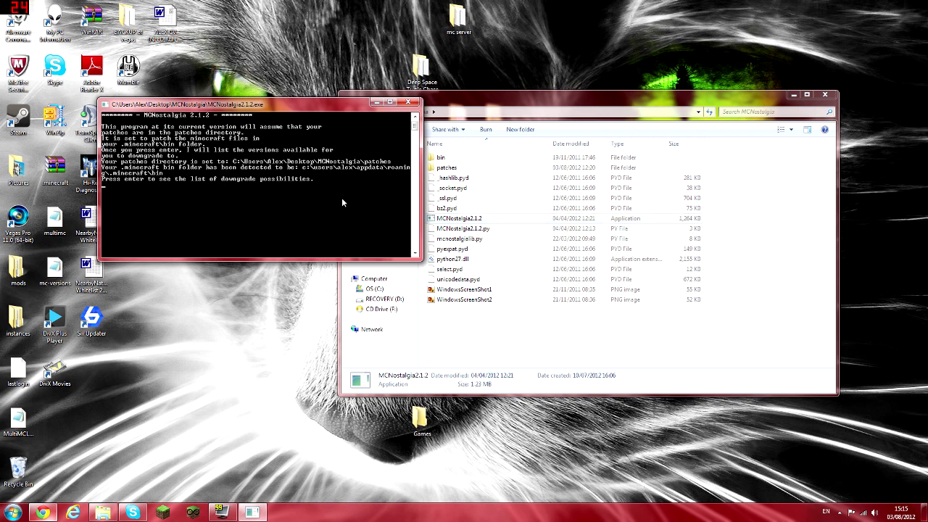
{"action": "key", "text": "Return"}
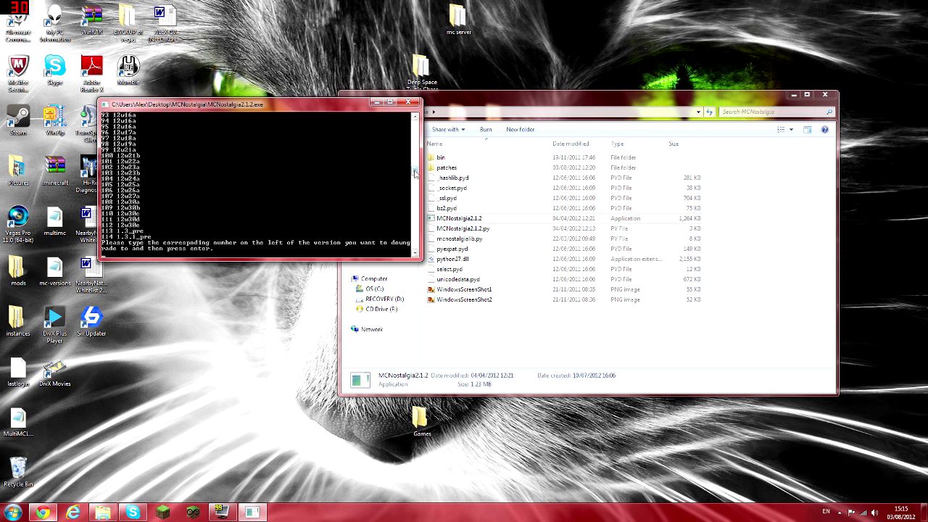
Step: Choose version number 91 in MCNostalgia to patch Minecraft to 1.2.5, exit the patcher, and close its folder
{"action": "left_click_drag", "start_coordinate": [415, 174], "coordinate": [415, 127]}
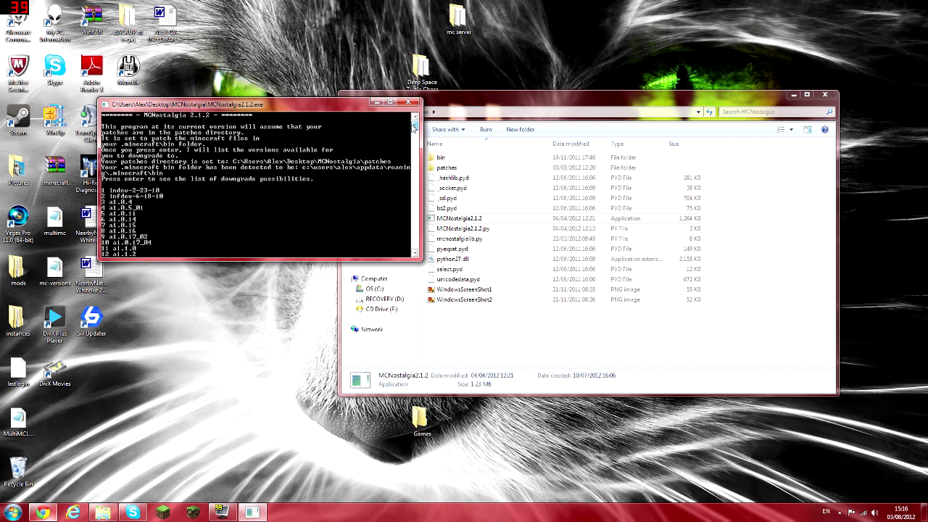
{"action": "left_click_drag", "start_coordinate": [414, 127], "coordinate": [409, 169]}
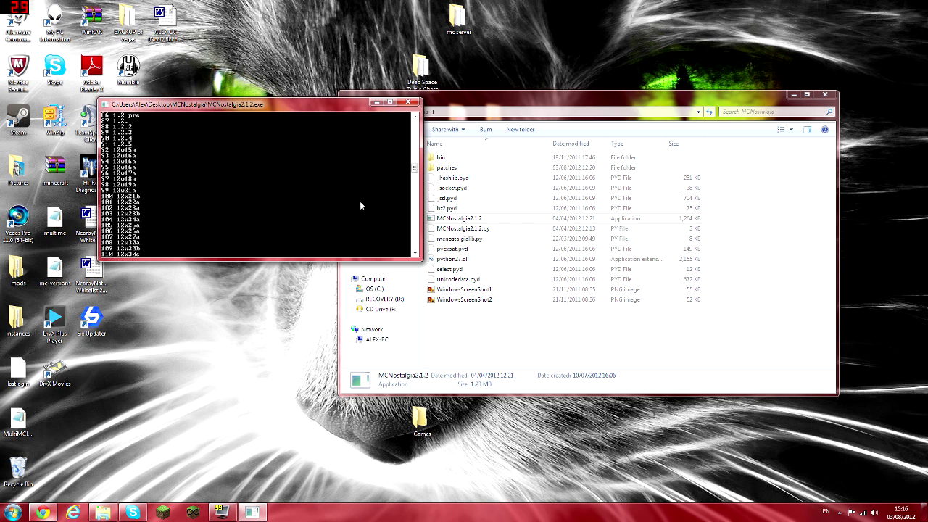
{"action": "type", "text": "9"}
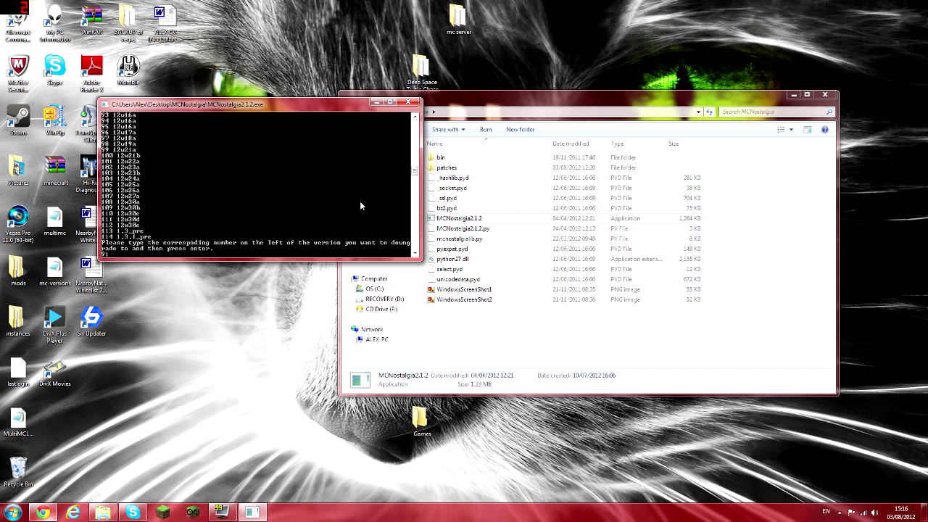
{"action": "key", "text": "Return"}
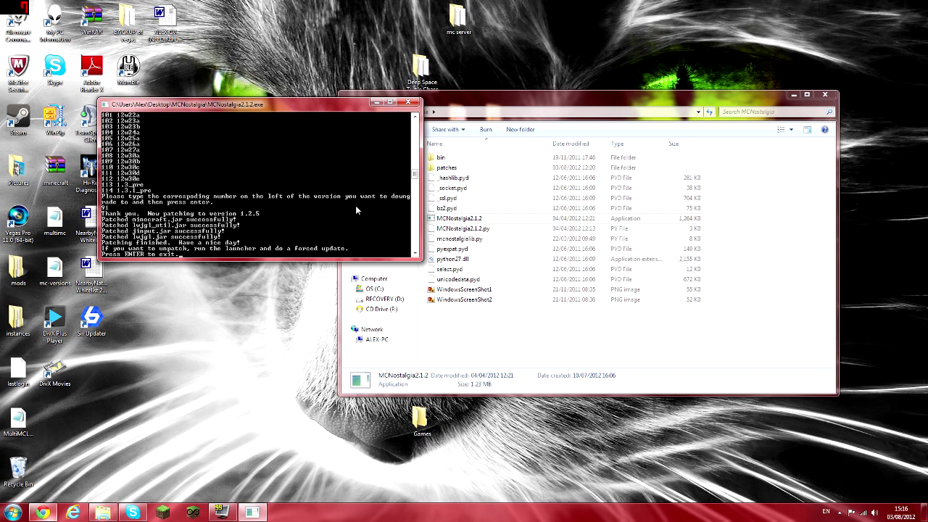
{"action": "key", "text": "Return"}
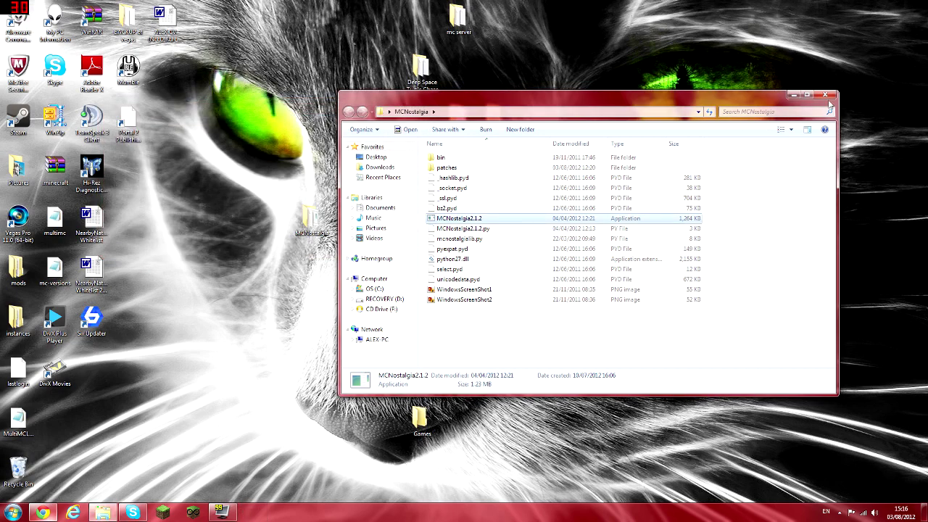
{"action": "left_click", "coordinate": [826, 95]}
Step: Launch Minecraft to check the version on its title screen, and close the game
{"action": "left_click", "coordinate": [163, 512]}
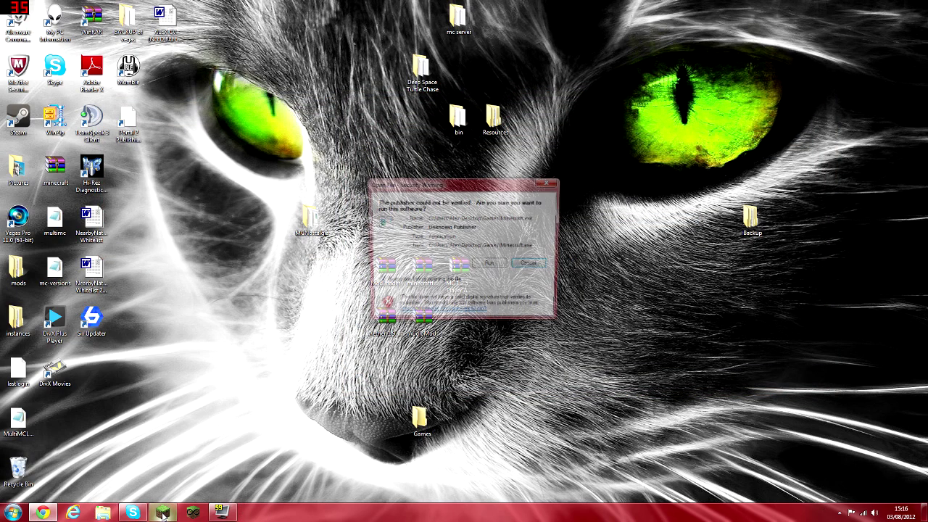
{"action": "left_click", "coordinate": [490, 266]}
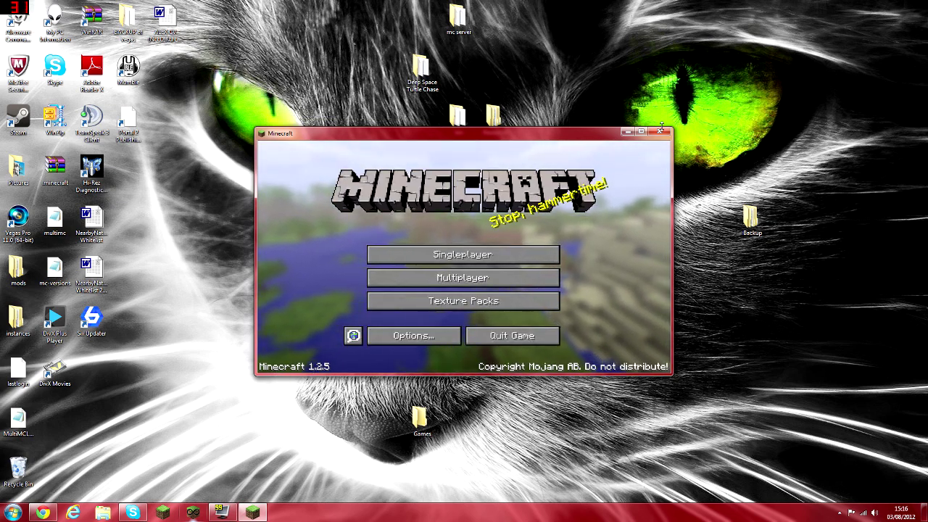
{"action": "left_click", "coordinate": [660, 131]}
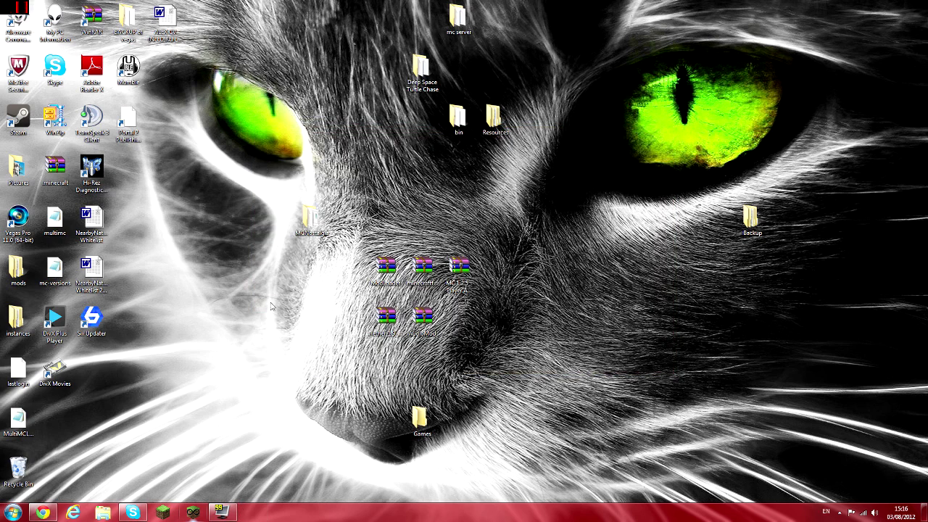
{"action": "left_click_drag", "start_coordinate": [482, 341], "coordinate": [367, 254]}
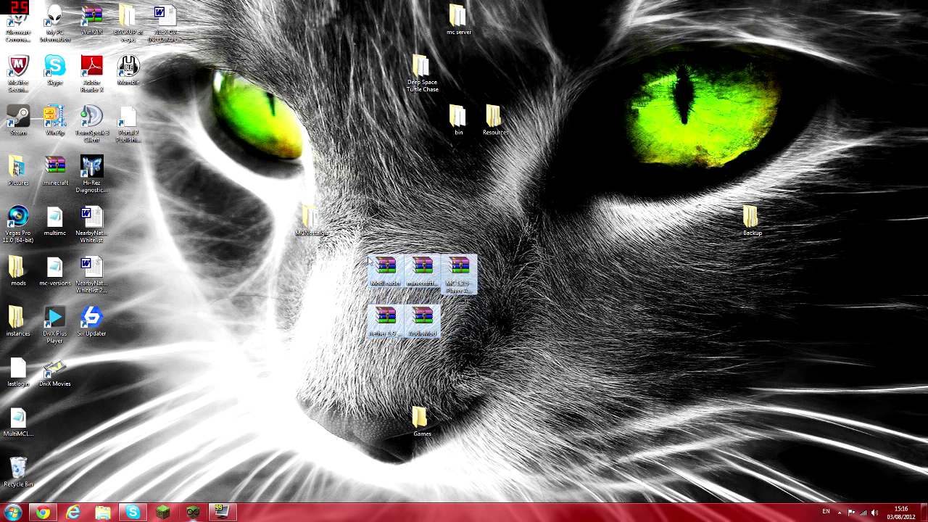
{"action": "left_click", "coordinate": [460, 334]}
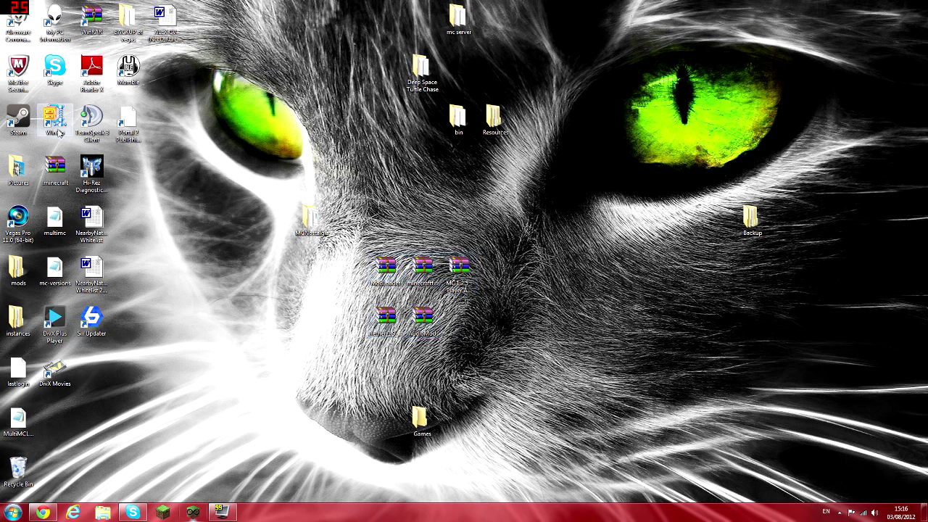
{"action": "left_click_drag", "start_coordinate": [476, 335], "coordinate": [367, 252]}
{"action": "left_click", "coordinate": [469, 324]}
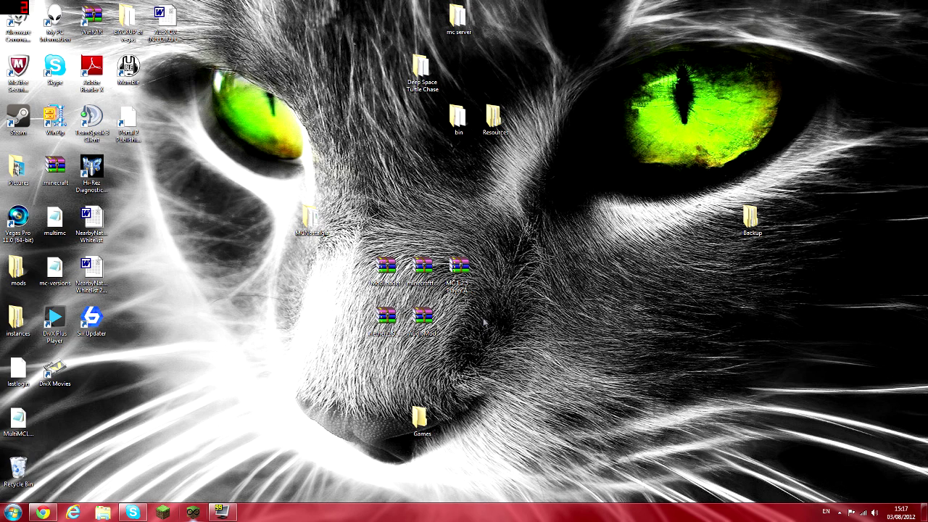
Step: Browse the Downloads folder for the mod archives and return to the copies on the desktop
{"action": "left_click", "coordinate": [102, 513]}
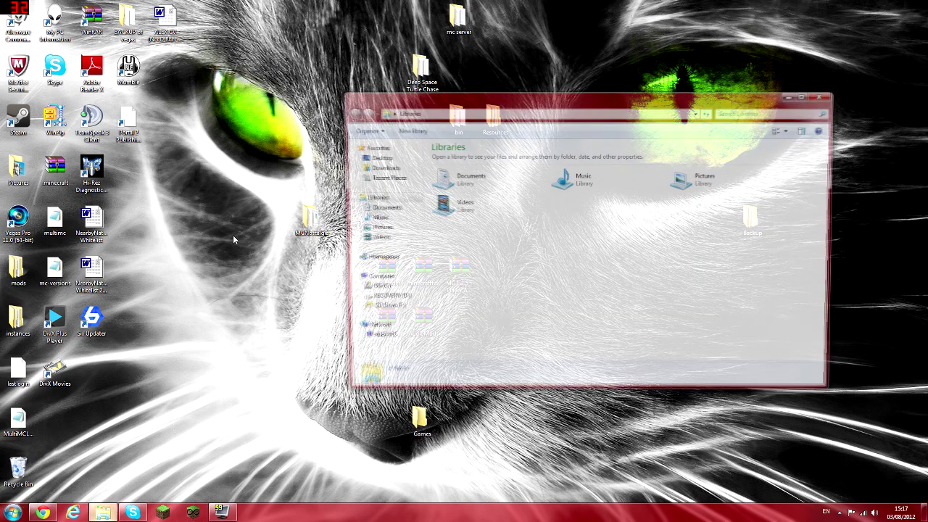
{"action": "left_click", "coordinate": [388, 168]}
{"action": "scroll", "coordinate": [754, 242], "scroll_direction": "down", "scroll_amount": 10}
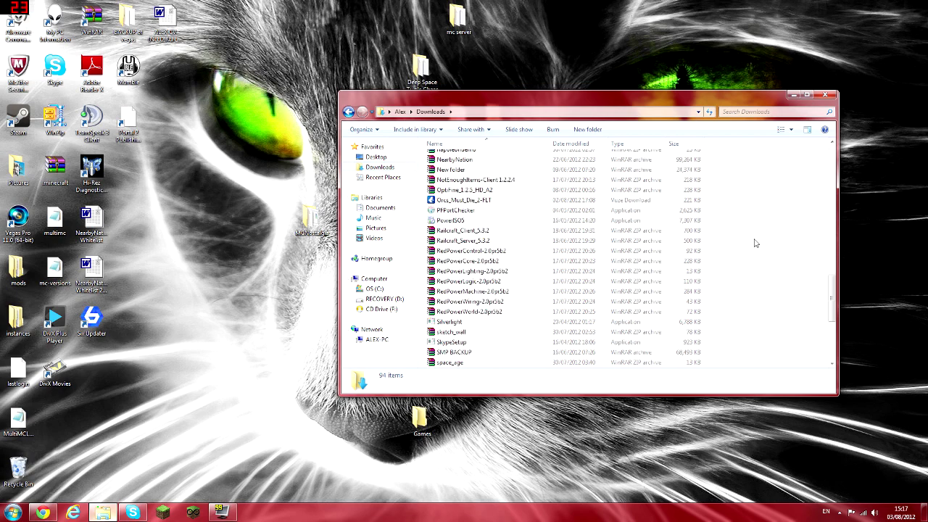
{"action": "scroll", "coordinate": [754, 242], "scroll_direction": "up", "scroll_amount": 12}
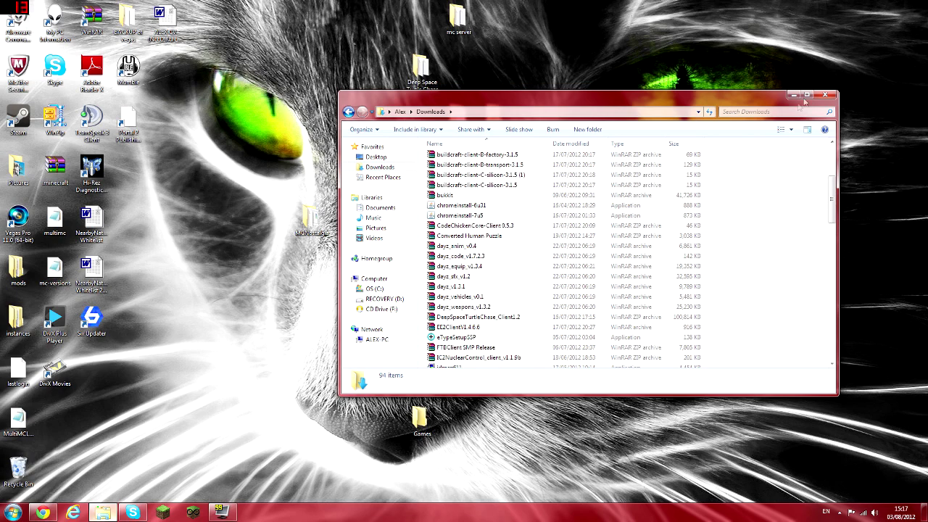
{"action": "left_click", "coordinate": [825, 95]}
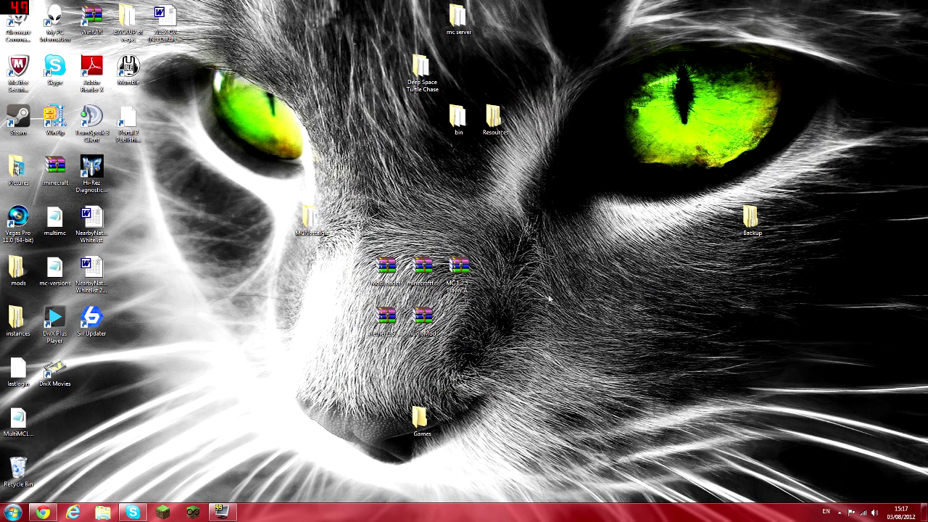
{"action": "left_click_drag", "start_coordinate": [491, 336], "coordinate": [368, 254]}
{"action": "left_click", "coordinate": [449, 323]}
Step: Open the Roaming application data folder using %appdata%, and reposition its window
{"action": "left_click", "coordinate": [16, 513]}
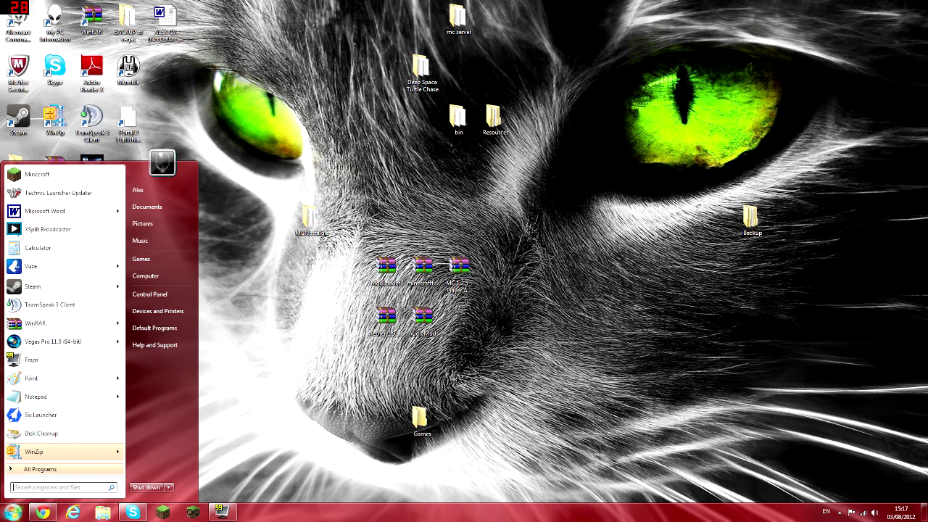
{"action": "left_click", "coordinate": [58, 487]}
{"action": "type", "text": "%app"}
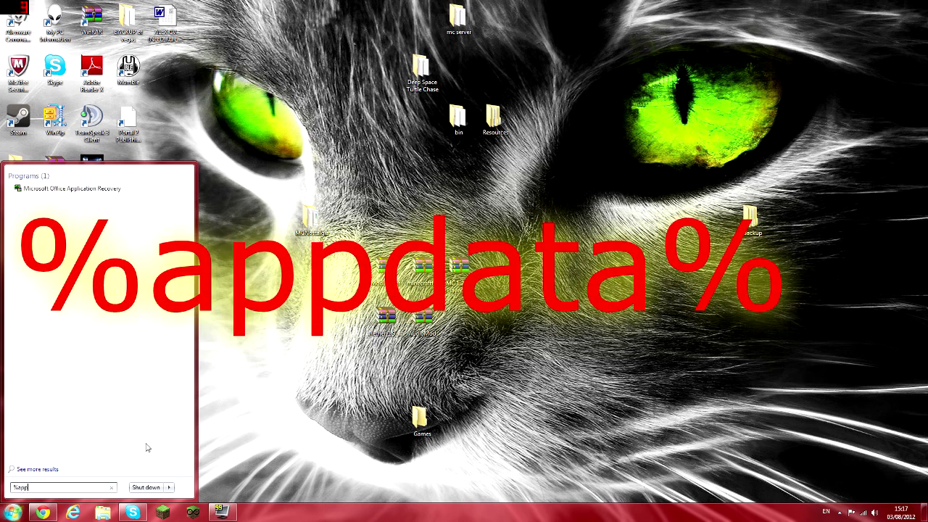
{"action": "type", "text": "data%"}
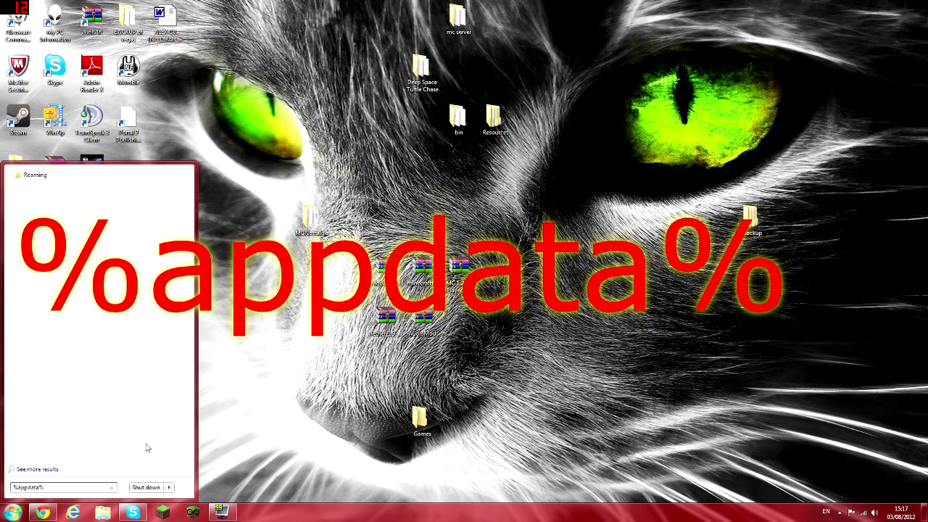
{"action": "key", "text": "Return"}
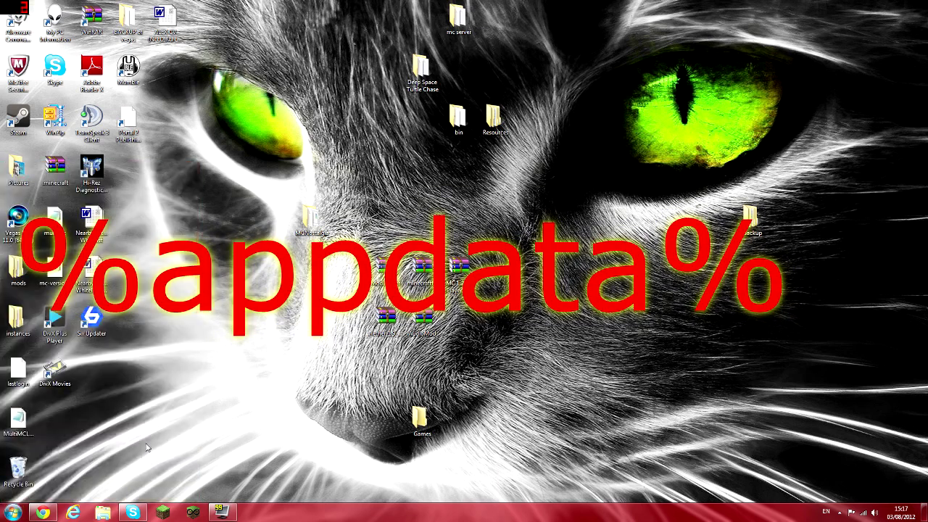
{"action": "left_click_drag", "start_coordinate": [498, 95], "coordinate": [406, 90]}
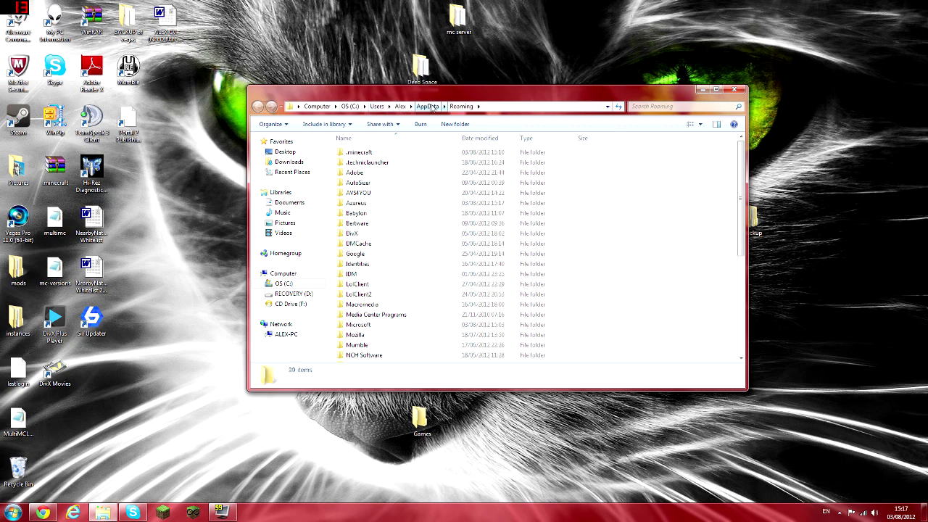
Step: Open the minecraft archive from the .minecraft\bin folder in WinRAR and dismiss the licence reminder
{"action": "double_click", "coordinate": [377, 155]}
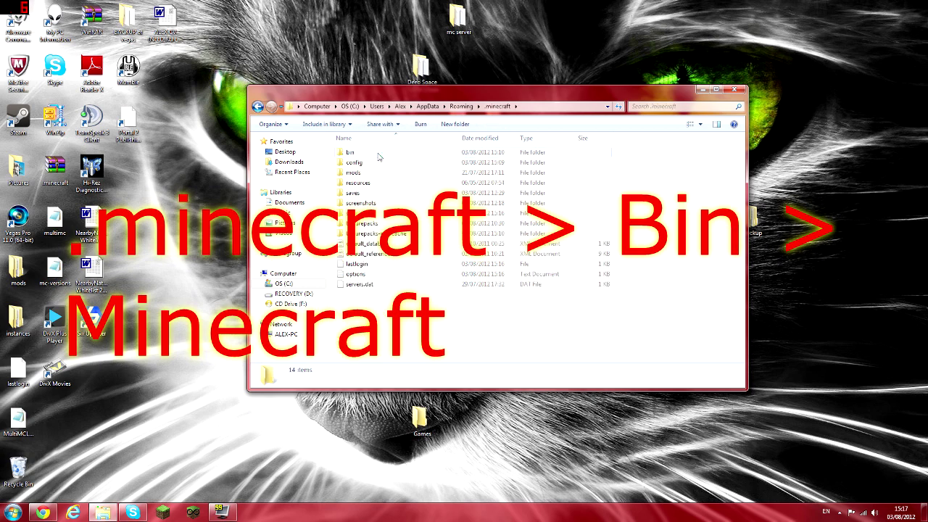
{"action": "double_click", "coordinate": [378, 153]}
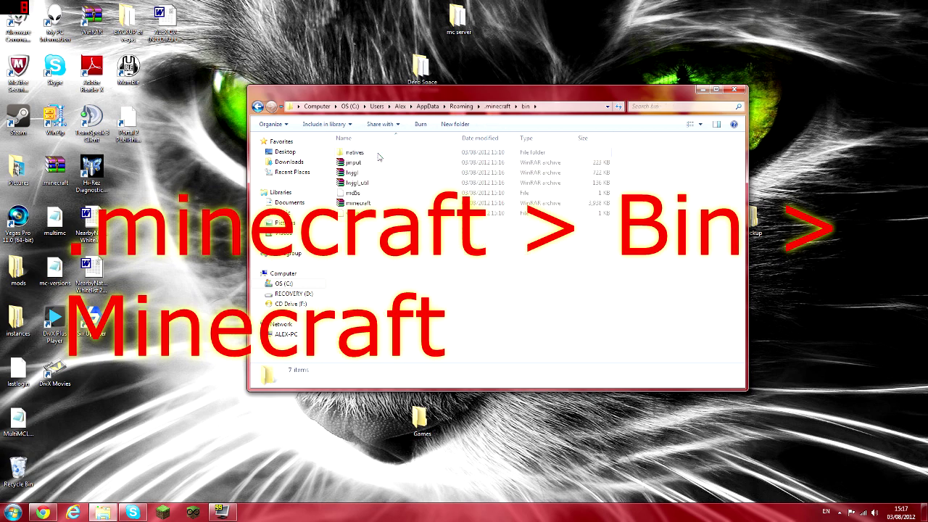
{"action": "left_click", "coordinate": [380, 205]}
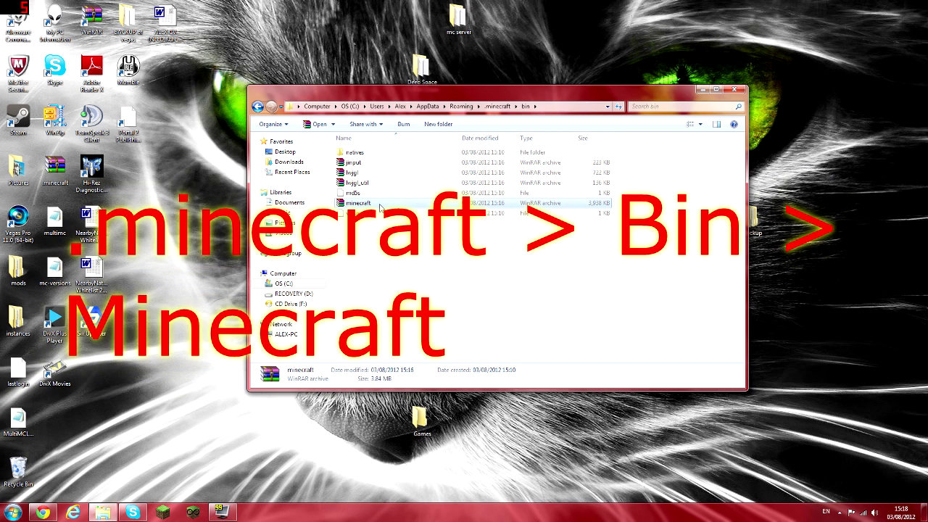
{"action": "double_click", "coordinate": [384, 203]}
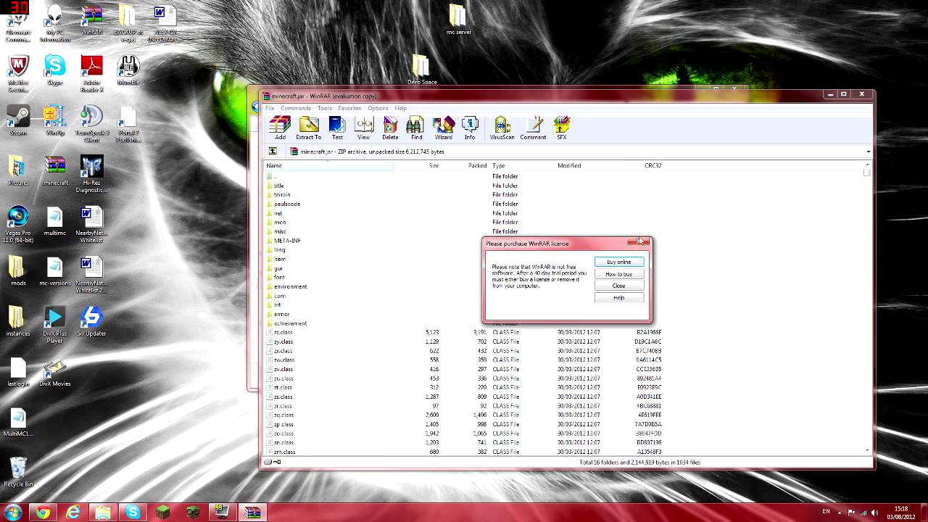
{"action": "left_click", "coordinate": [640, 241]}
Step: Close the bin folder window and bring the minecraft.jar archive window into clear view
{"action": "left_click_drag", "start_coordinate": [641, 99], "coordinate": [631, 127]}
{"action": "left_click", "coordinate": [651, 96]}
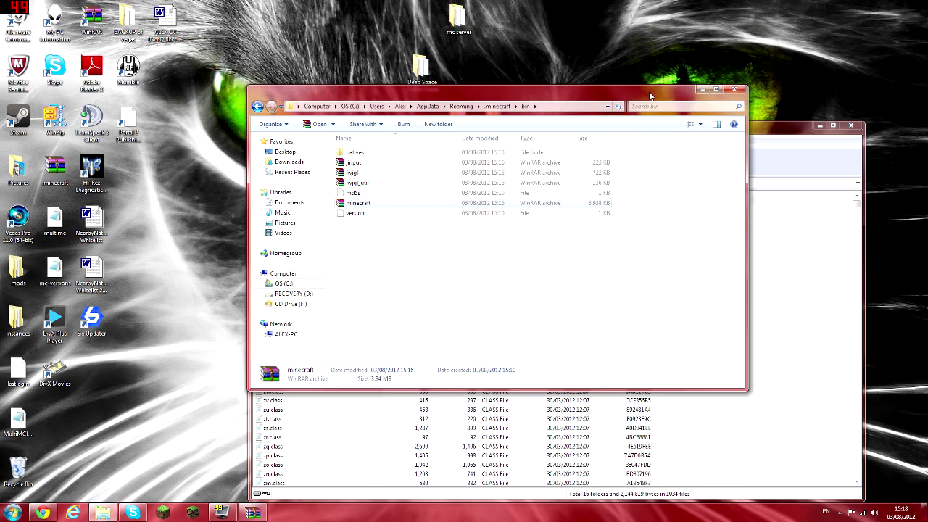
{"action": "left_click", "coordinate": [737, 92]}
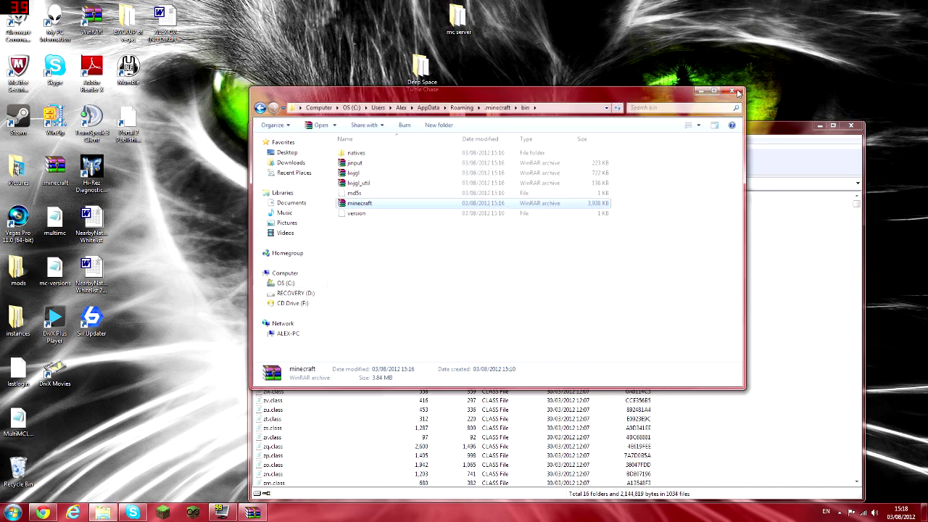
{"action": "left_click_drag", "start_coordinate": [727, 131], "coordinate": [672, 57]}
{"action": "left_click", "coordinate": [710, 237]}
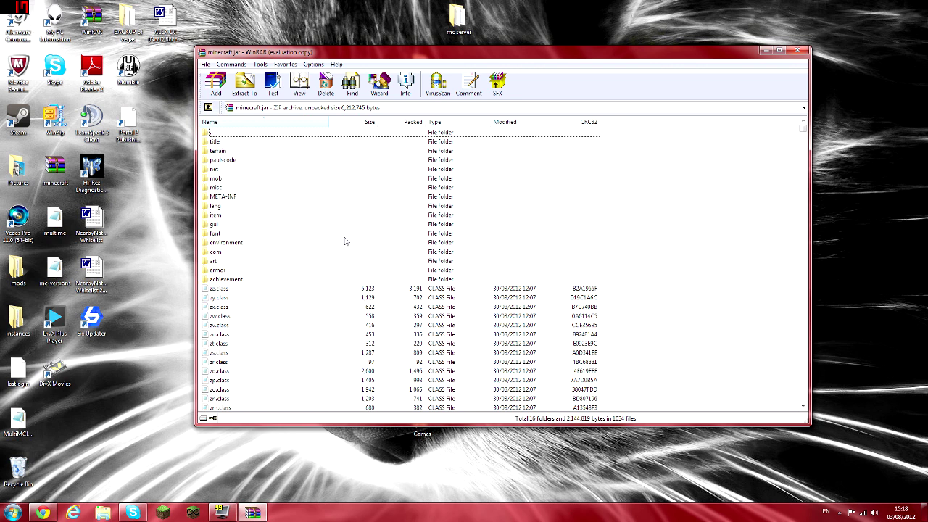
Step: Delete the META-INF folder from the minecraft.jar archive
{"action": "left_click", "coordinate": [233, 198]}
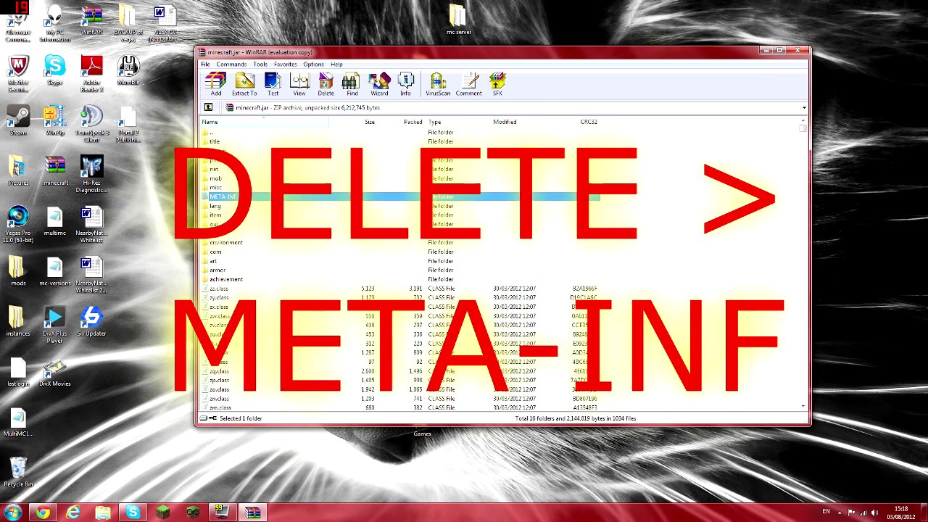
{"action": "key", "text": "Delete"}
{"action": "key", "text": "Return"}
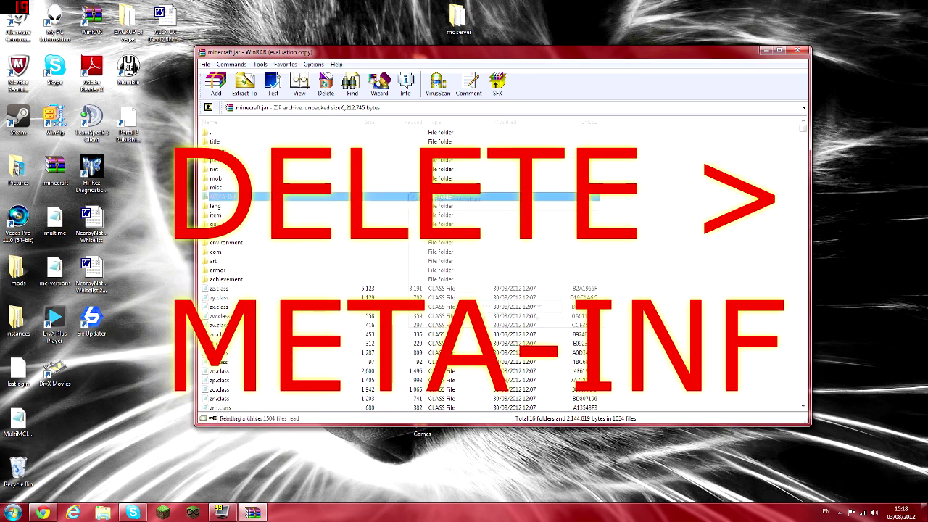
{"action": "left_click", "coordinate": [672, 197]}
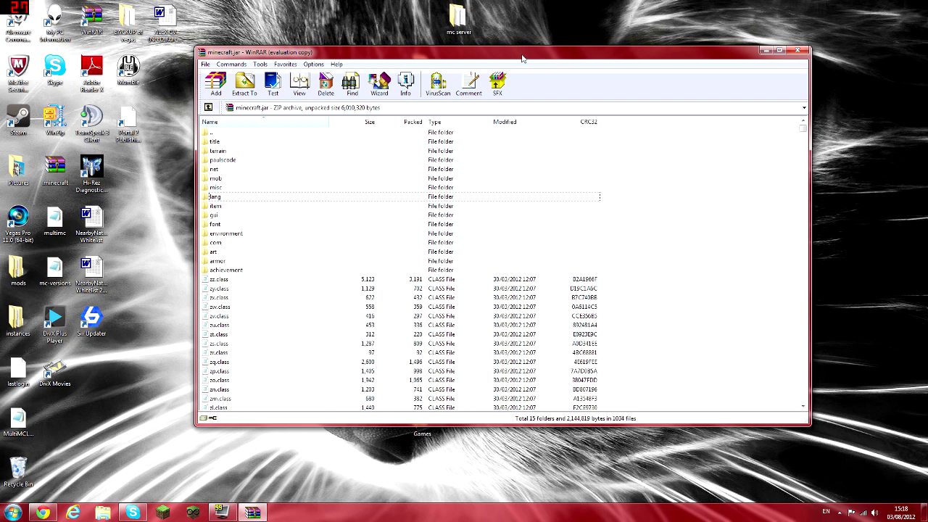
Step: Minimize the minecraft.jar archive and open the ModLoader archive from the desktop
{"action": "left_click_drag", "start_coordinate": [524, 62], "coordinate": [649, 69]}
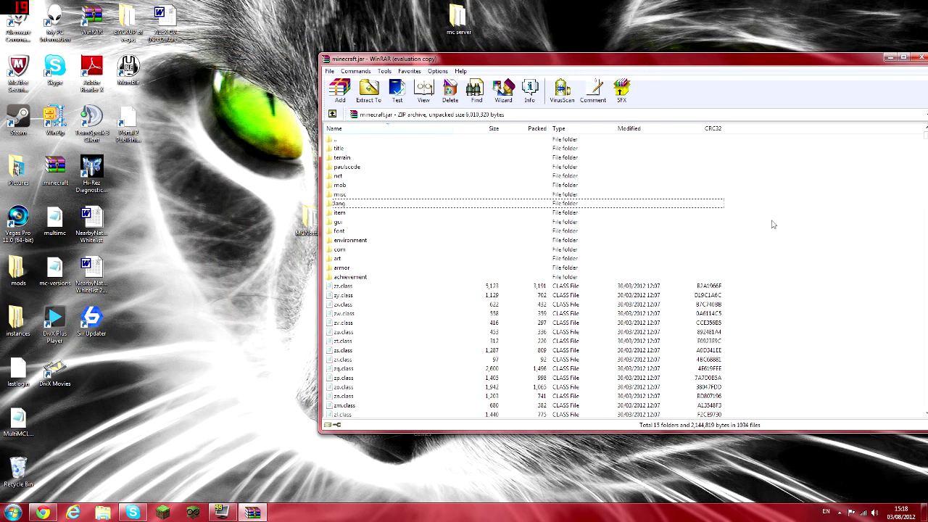
{"action": "left_click_drag", "start_coordinate": [514, 61], "coordinate": [533, 63]}
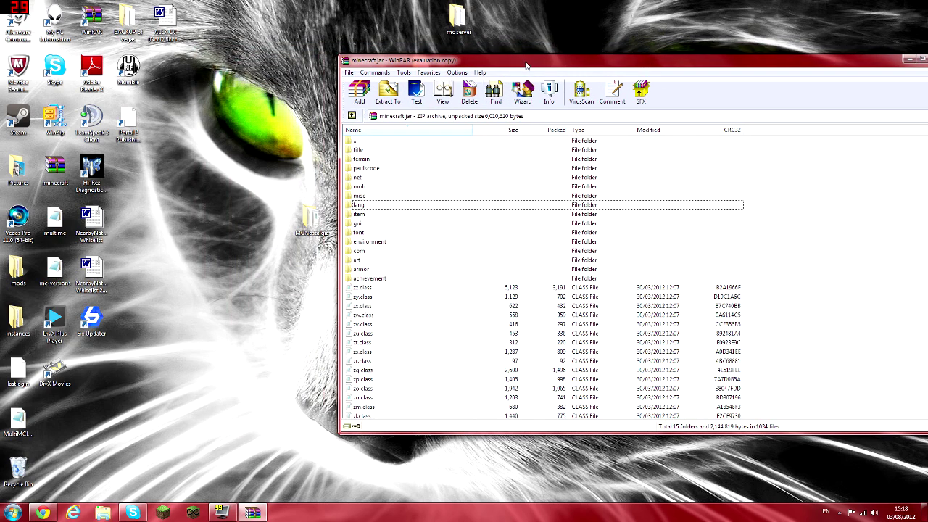
{"action": "left_click_drag", "start_coordinate": [526, 65], "coordinate": [381, 65]}
{"action": "left_click", "coordinate": [754, 60]}
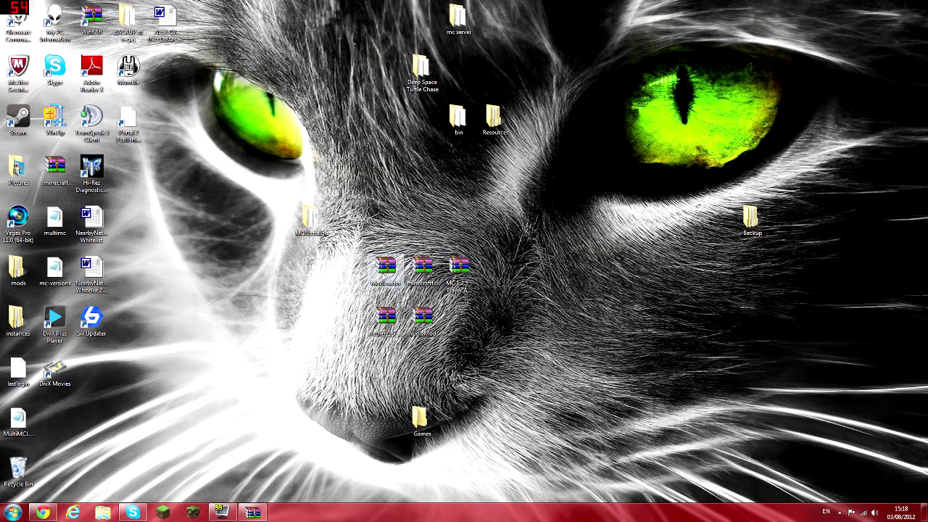
{"action": "double_click", "coordinate": [386, 270]}
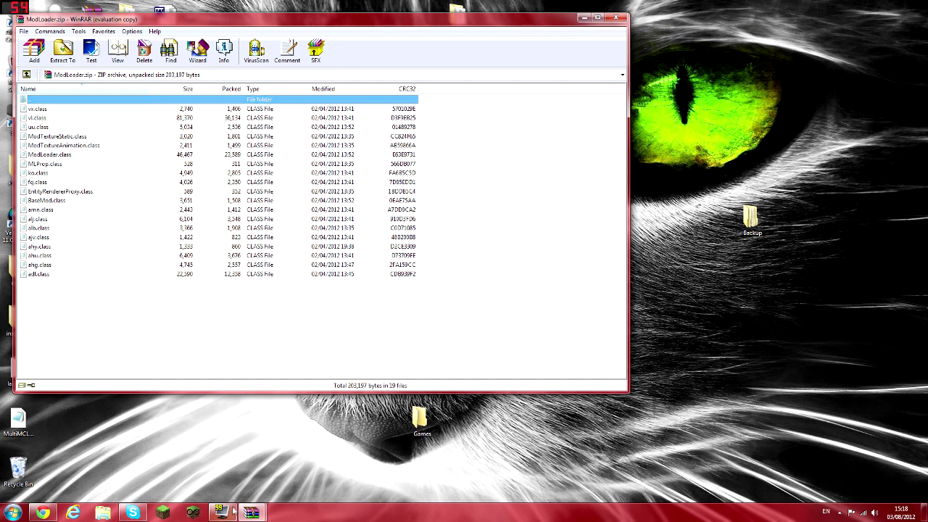
{"action": "left_click", "coordinate": [372, 210]}
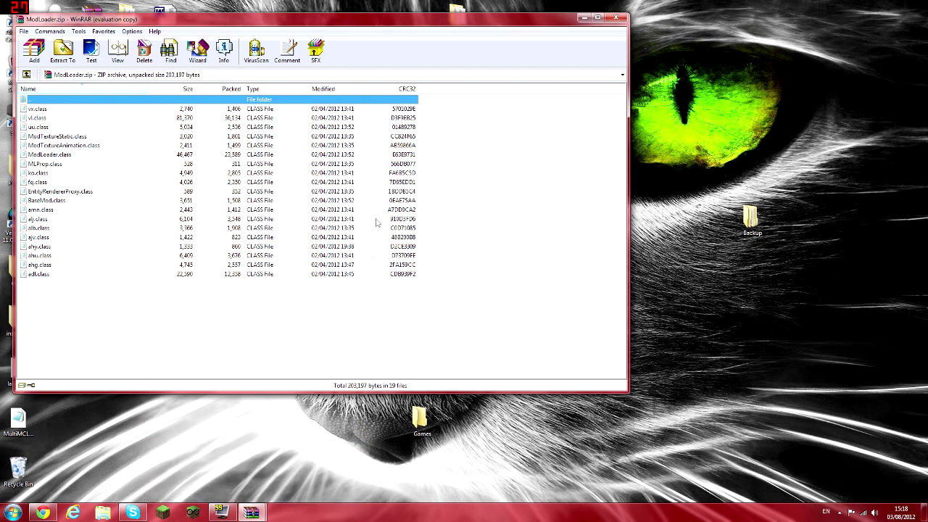
Step: Restore the minecraft.jar archive window and place it beside the ModLoader archive so both are accessible
{"action": "mouse_move", "coordinate": [255, 510]}
{"action": "left_click", "coordinate": [204, 474]}
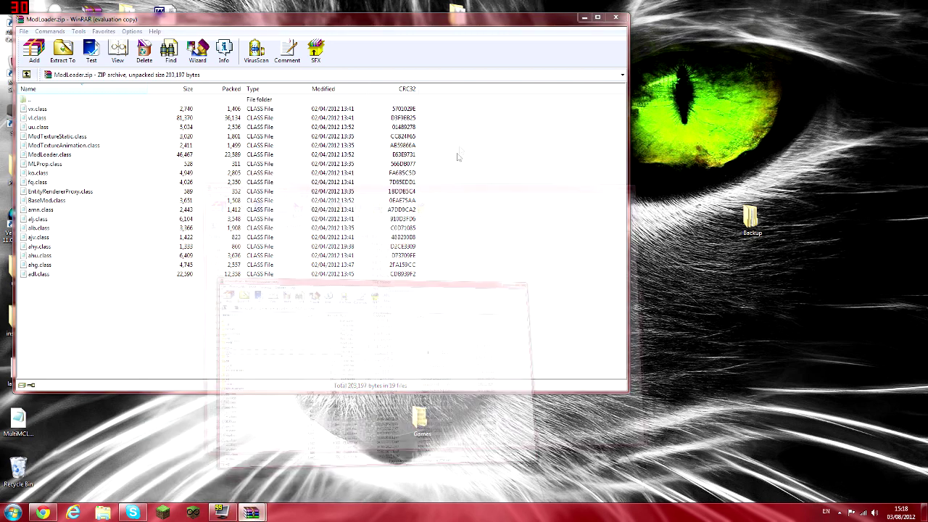
{"action": "left_click_drag", "start_coordinate": [444, 64], "coordinate": [642, 108]}
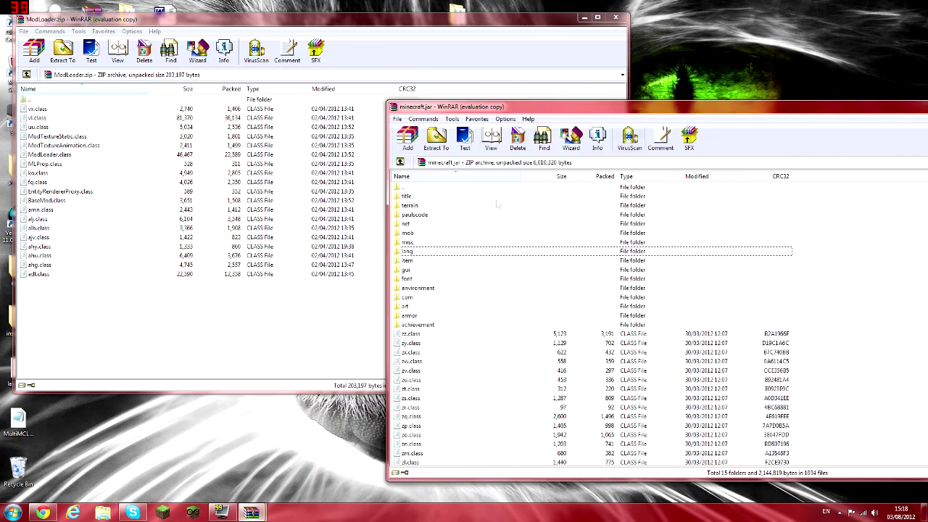
Step: Add all the ModLoader class files to the root of minecraft.jar, keeping the default add and replace settings
{"action": "left_click", "coordinate": [226, 332]}
{"action": "left_click_drag", "start_coordinate": [253, 303], "coordinate": [90, 107]}
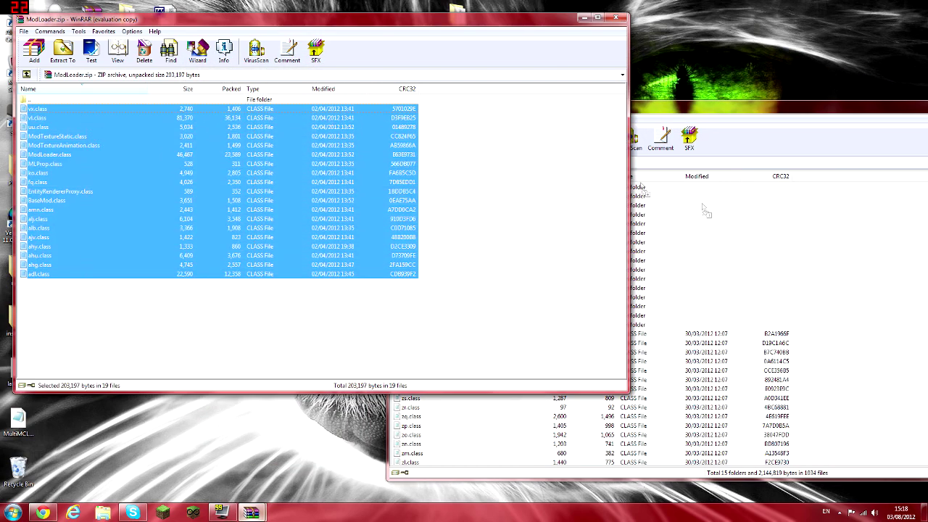
{"action": "left_click_drag", "start_coordinate": [871, 357], "coordinate": [869, 358]}
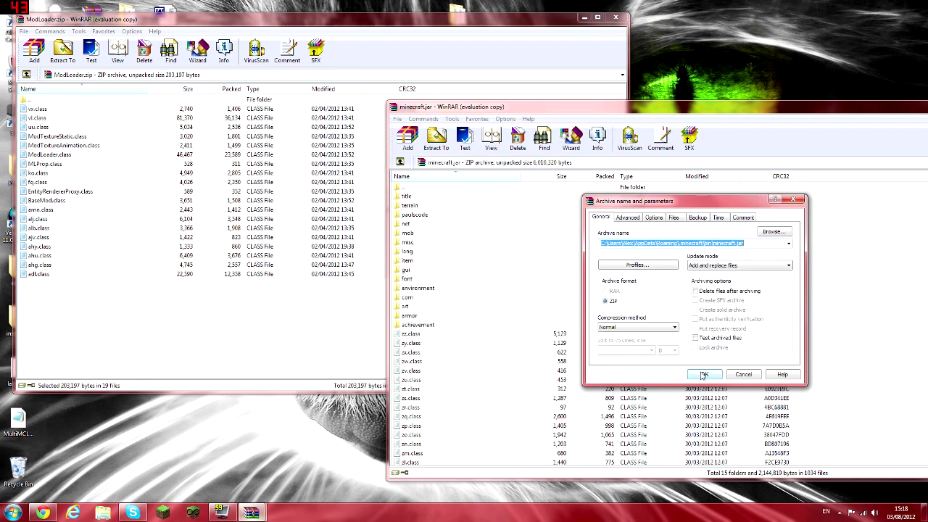
{"action": "left_click", "coordinate": [703, 374]}
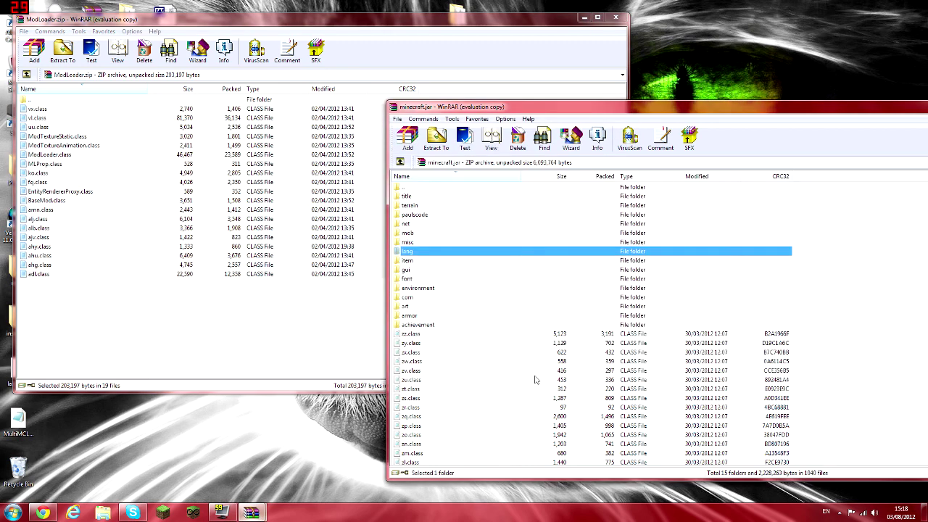
Step: Put away the ModLoader and minecraft.jar windows and open the minecraftforge-client-3.3.8.170 archive from the desktop, dismissing the licence reminder
{"action": "left_click", "coordinate": [617, 20]}
{"action": "left_click_drag", "start_coordinate": [879, 106], "coordinate": [805, 105]}
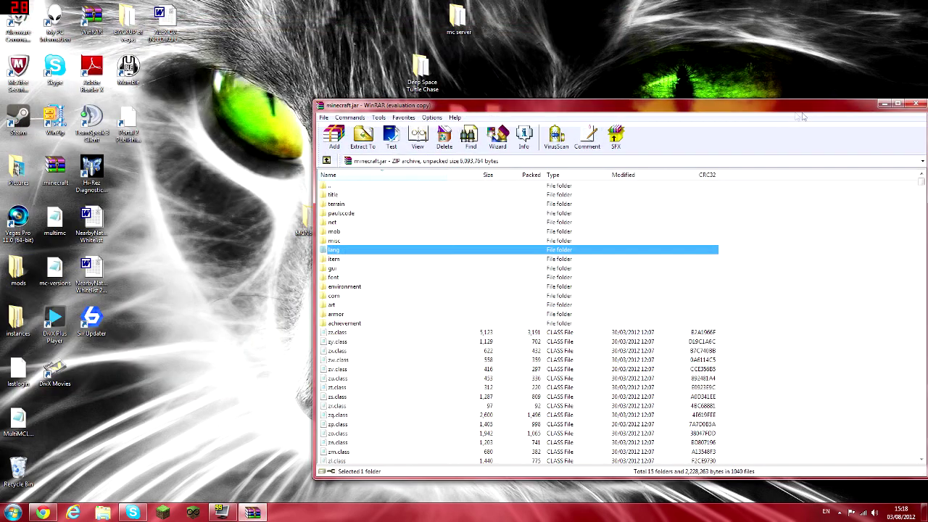
{"action": "left_click", "coordinate": [881, 104]}
{"action": "left_click", "coordinate": [424, 274]}
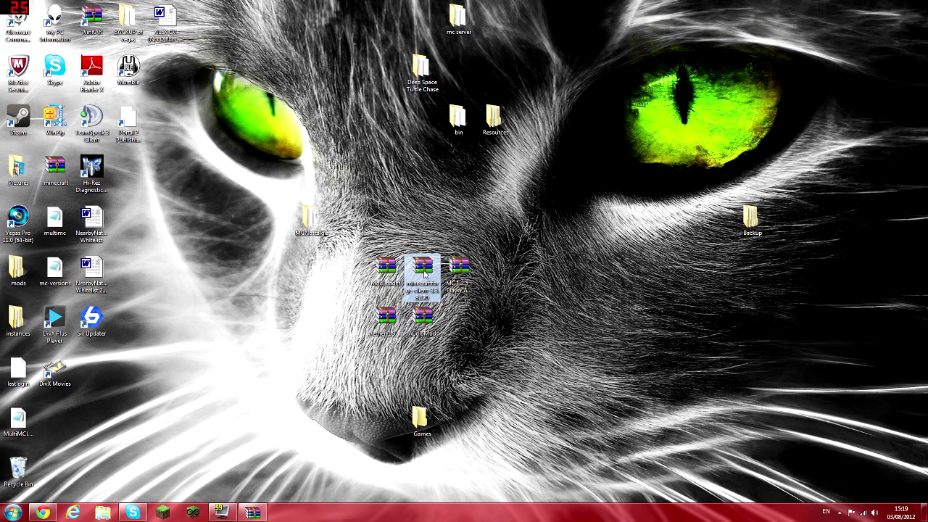
{"action": "double_click", "coordinate": [424, 274]}
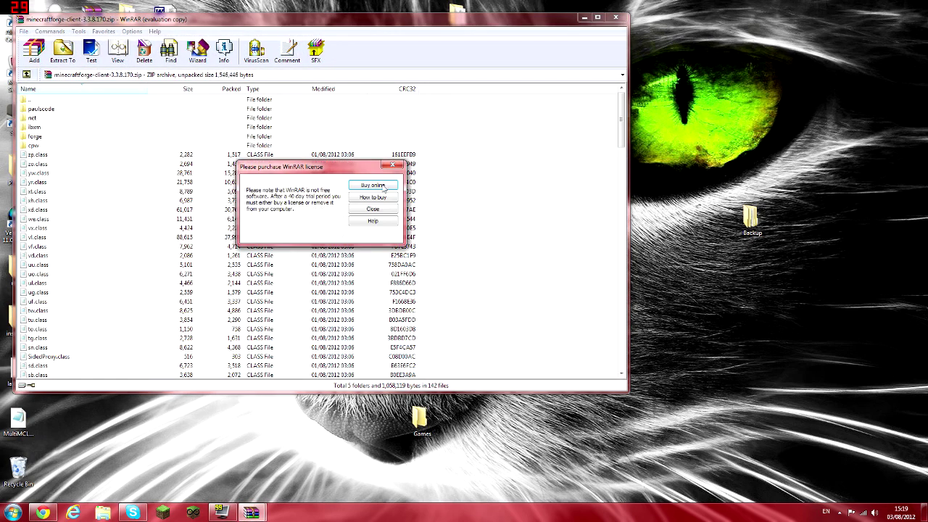
{"action": "left_click", "coordinate": [373, 210]}
Step: Add all folders and files from the minecraftforge-client archive to minecraft.jar with the default add and replace settings
{"action": "left_click_drag", "start_coordinate": [430, 113], "coordinate": [323, 444]}
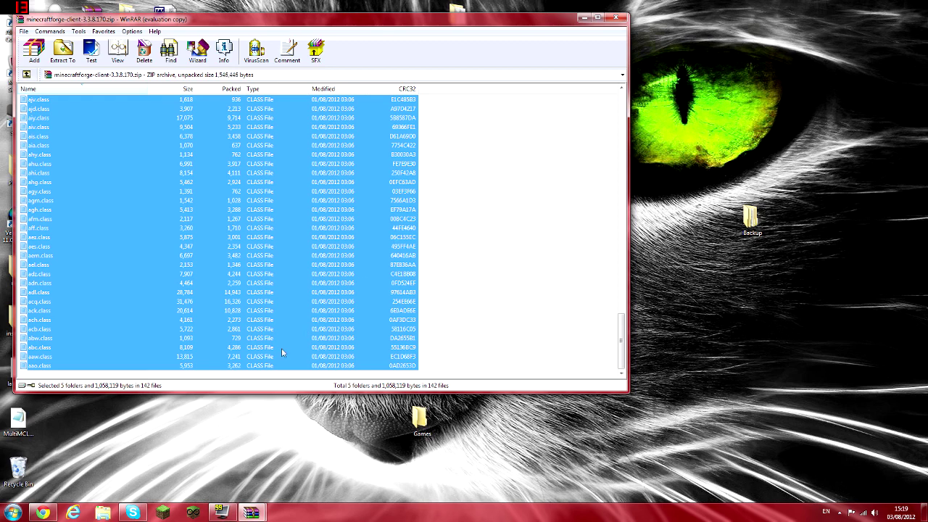
{"action": "left_click", "coordinate": [247, 507]}
{"action": "left_click", "coordinate": [258, 452]}
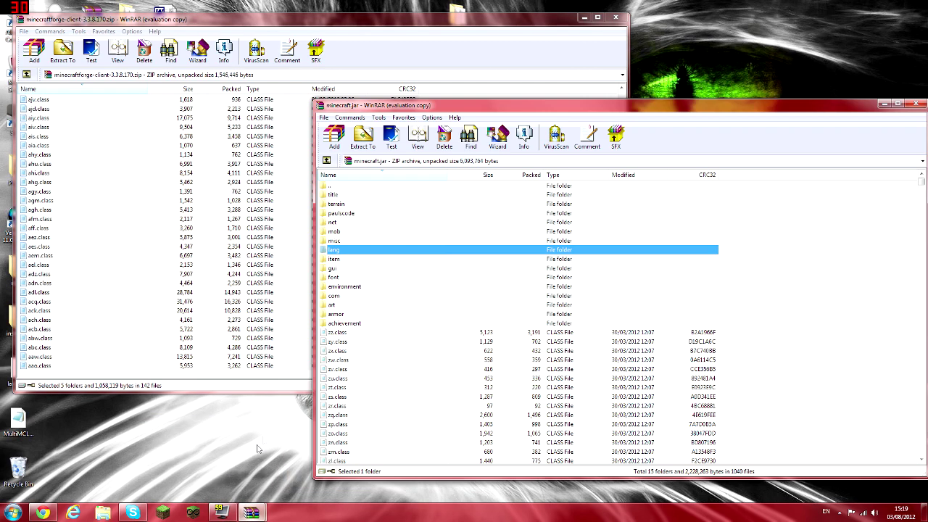
{"action": "left_click", "coordinate": [486, 63]}
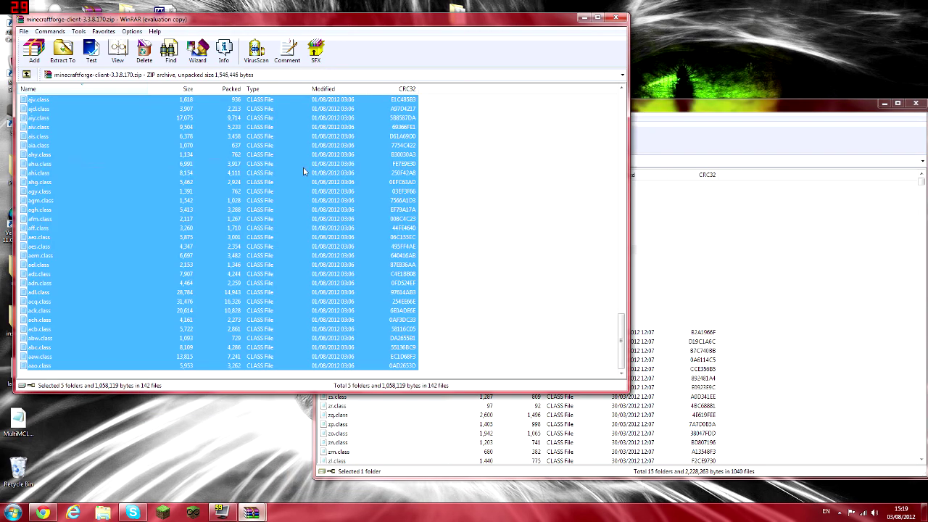
{"action": "left_click_drag", "start_coordinate": [304, 171], "coordinate": [827, 390]}
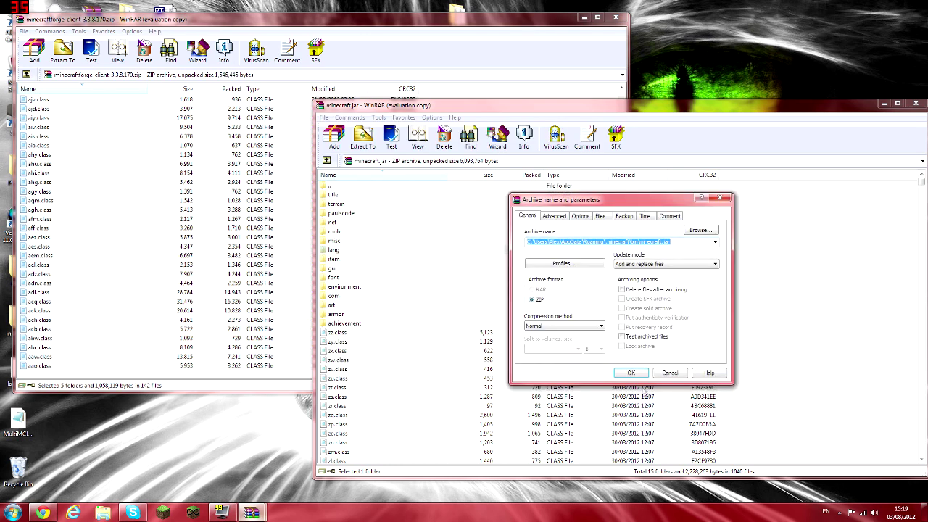
{"action": "left_click", "coordinate": [644, 374]}
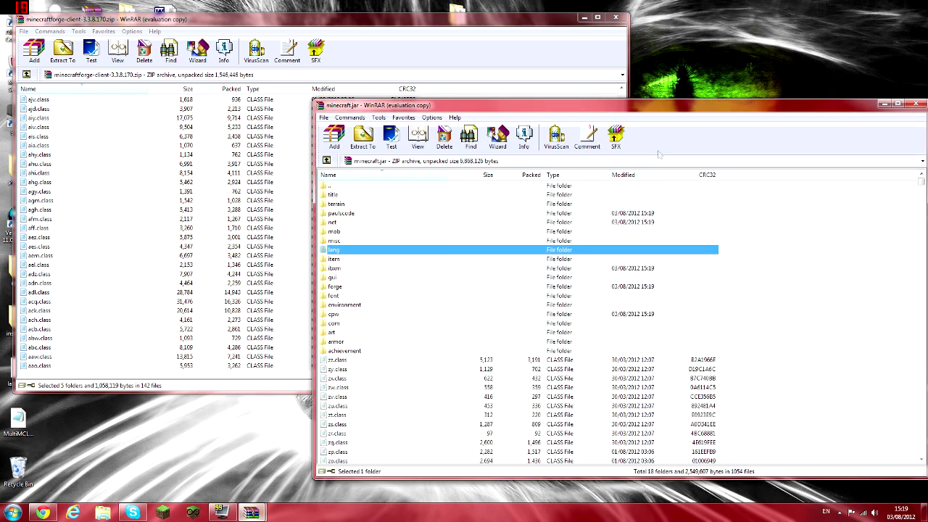
Step: Close the Forge archive, minimize minecraft.jar and open the MC 1.2.5 - Player API client 1.0 archive from the desktop
{"action": "left_click", "coordinate": [615, 17]}
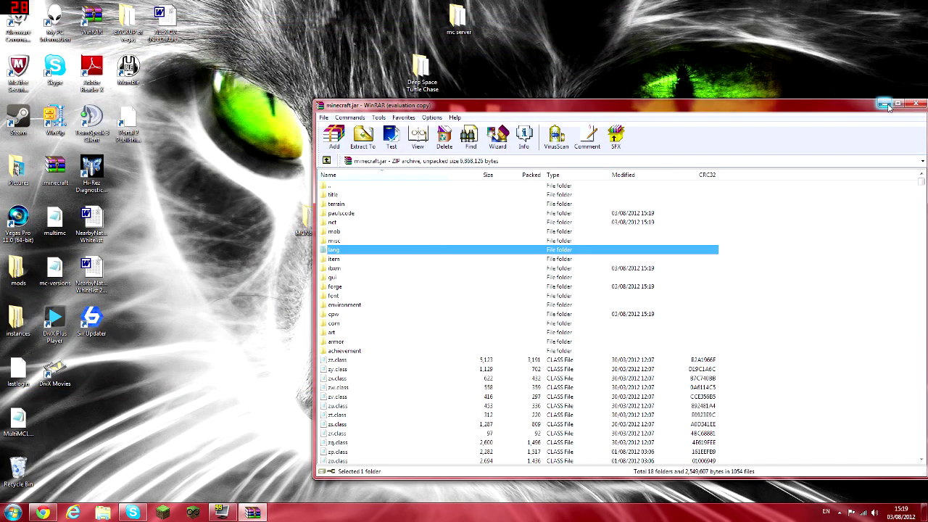
{"action": "left_click", "coordinate": [883, 105]}
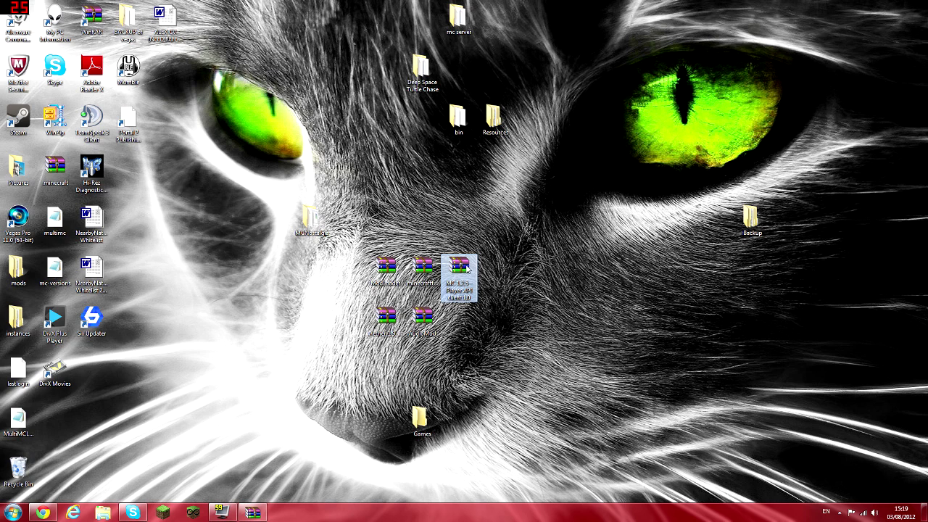
{"action": "double_click", "coordinate": [467, 268]}
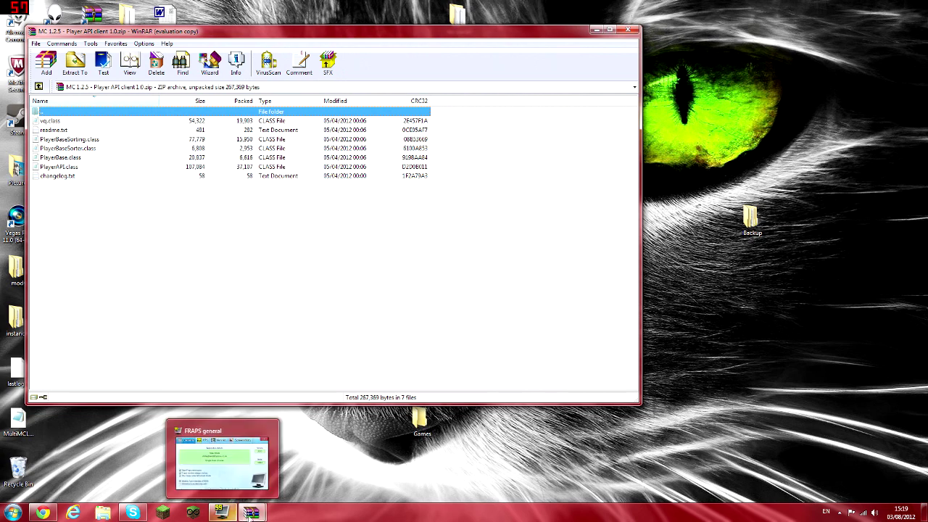
{"action": "left_click", "coordinate": [388, 233]}
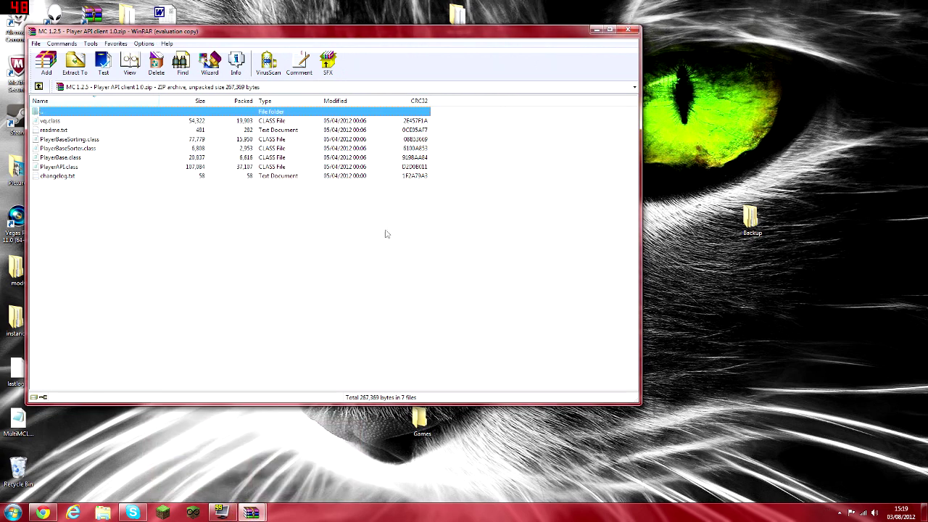
Step: Restore minecraft.jar and add all the Player API archive's files to it with the default add and replace settings
{"action": "left_click", "coordinate": [307, 453]}
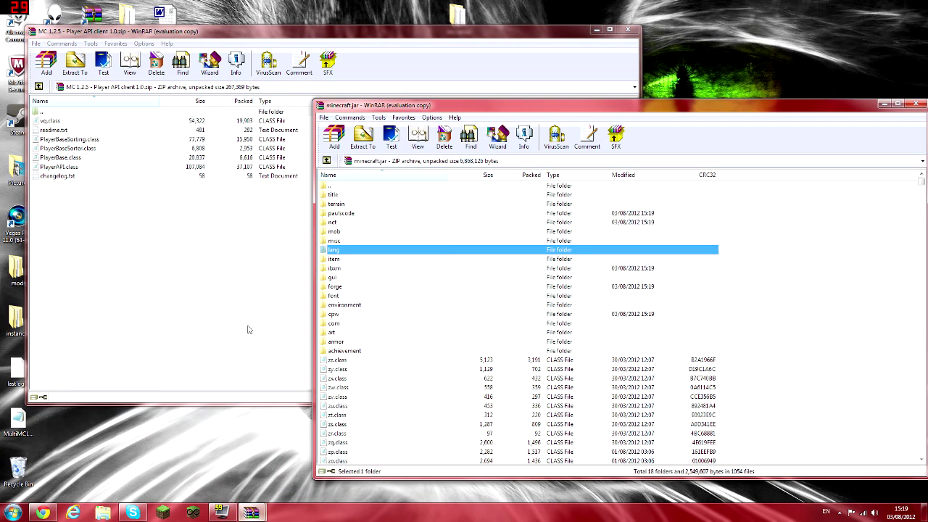
{"action": "left_click", "coordinate": [230, 272]}
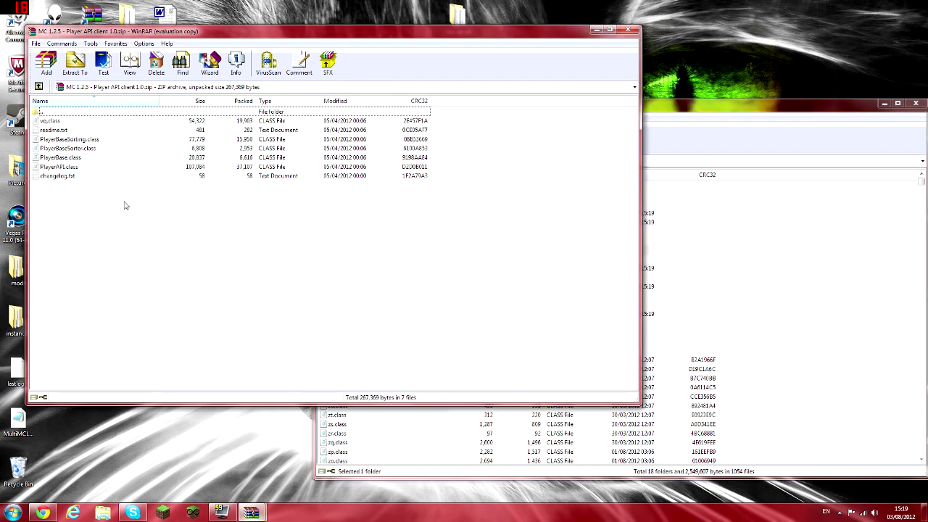
{"action": "left_click_drag", "start_coordinate": [124, 206], "coordinate": [53, 121]}
{"action": "left_click", "coordinate": [69, 188]}
{"action": "left_click", "coordinate": [69, 177]}
{"action": "left_click", "coordinate": [62, 130]}
{"action": "left_click", "coordinate": [127, 230]}
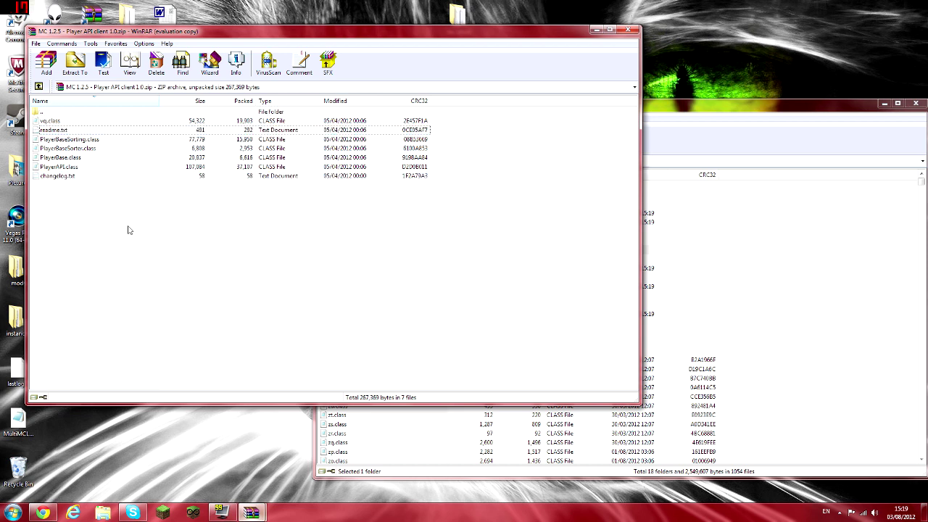
{"action": "left_click_drag", "start_coordinate": [200, 226], "coordinate": [109, 123]}
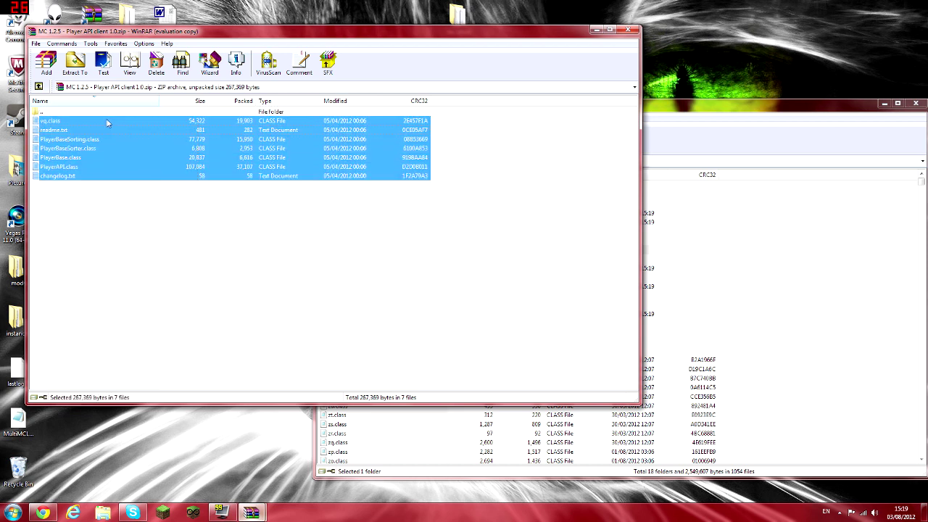
{"action": "left_click_drag", "start_coordinate": [408, 163], "coordinate": [793, 374]}
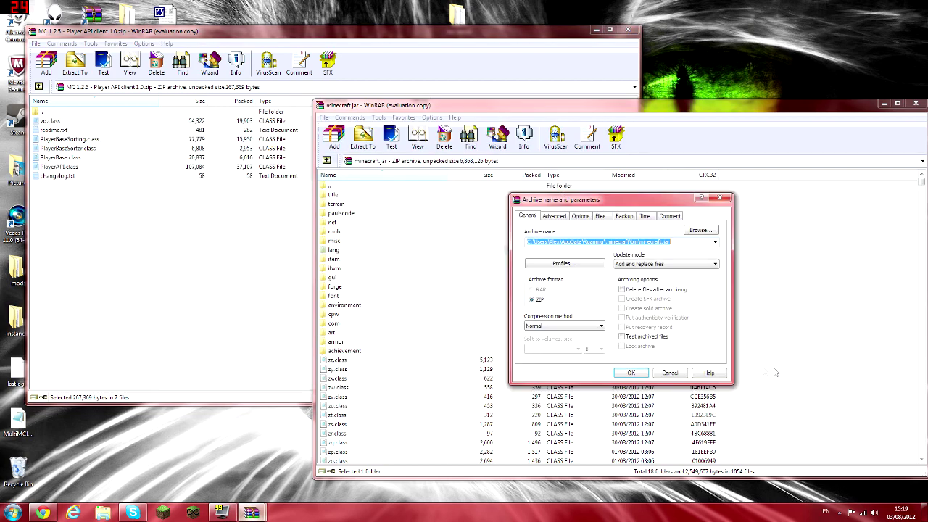
{"action": "left_click", "coordinate": [631, 372]}
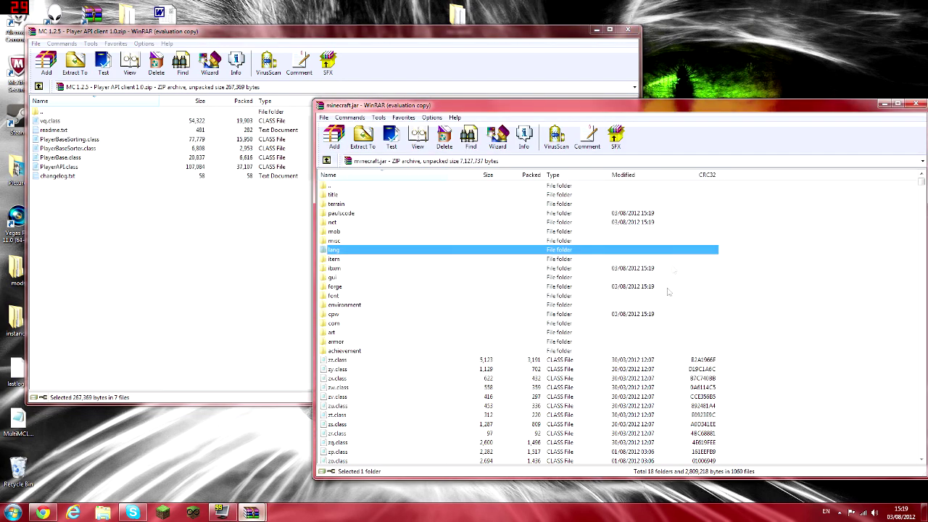
Step: Put away the Player API and minecraft.jar windows and open the Aether_1.9_Pre-Release folder inside the Aether archive from the desktop
{"action": "left_click", "coordinate": [628, 30]}
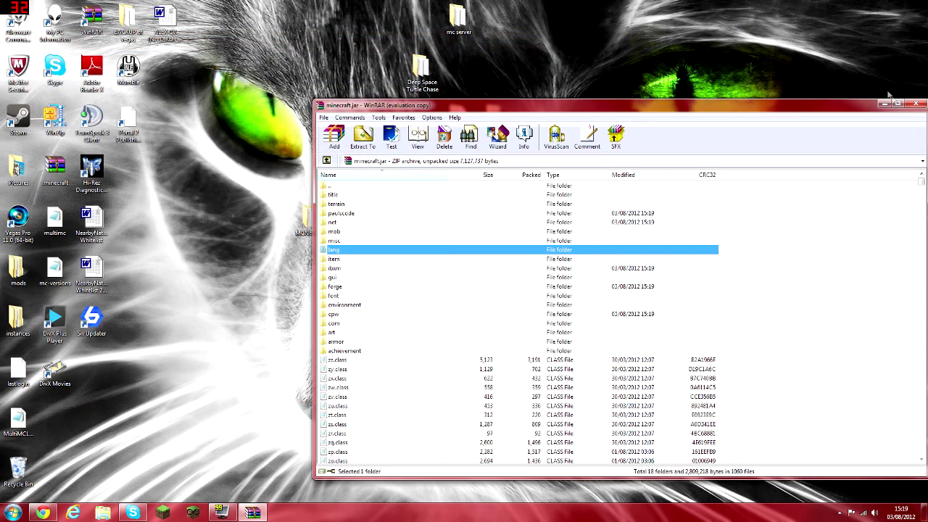
{"action": "left_click", "coordinate": [886, 107]}
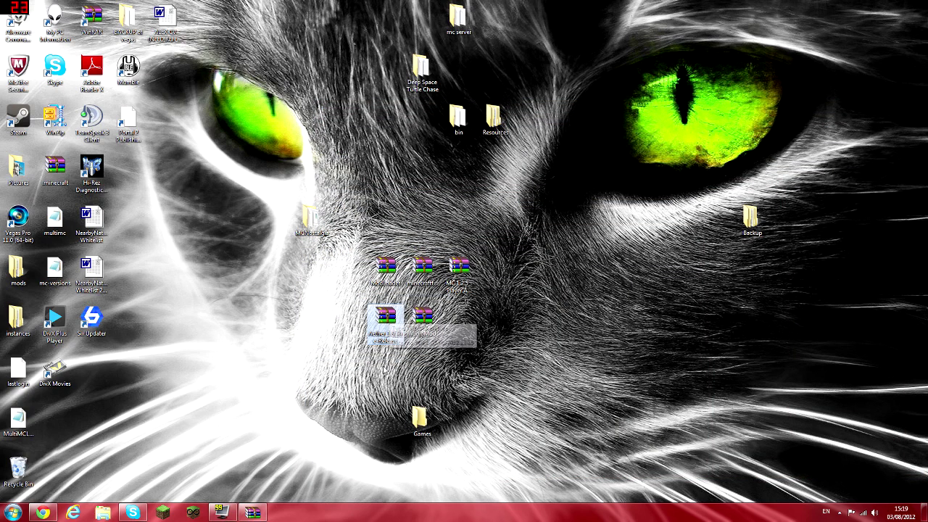
{"action": "double_click", "coordinate": [386, 319]}
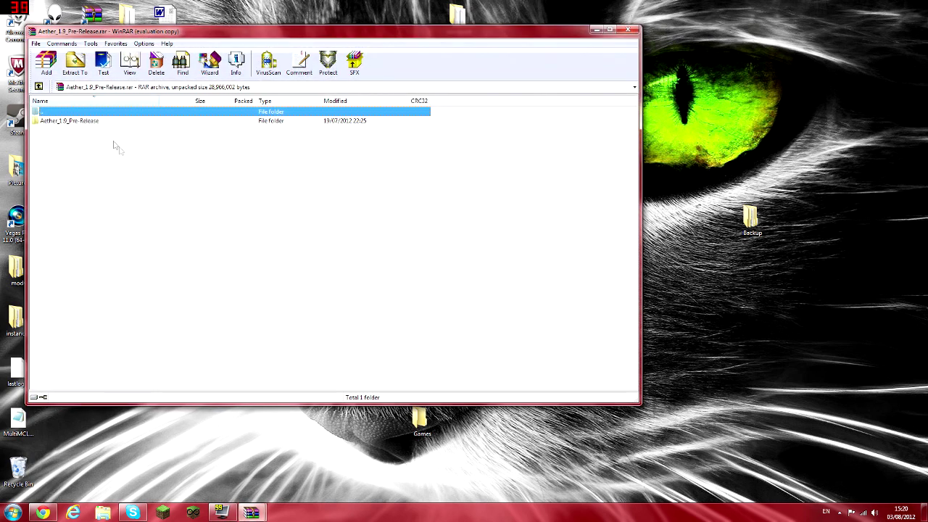
{"action": "double_click", "coordinate": [89, 122]}
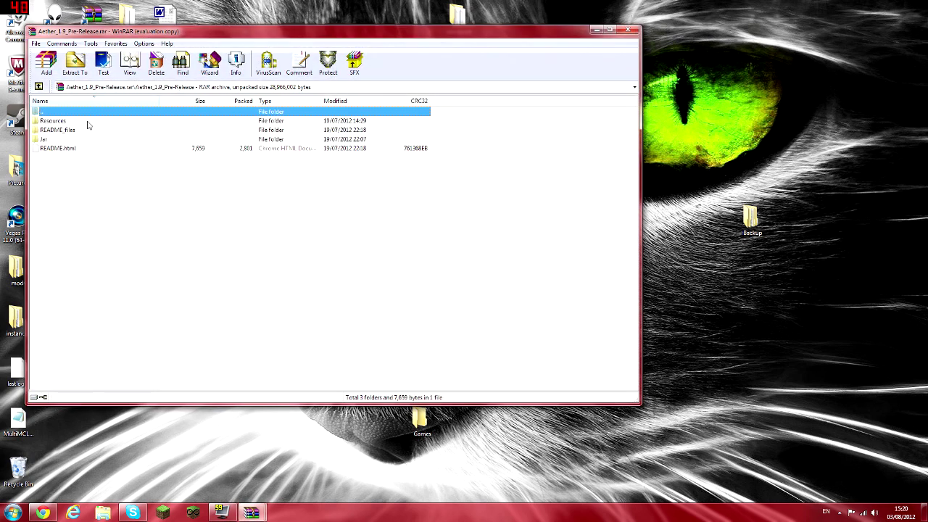
{"action": "left_click", "coordinate": [391, 221]}
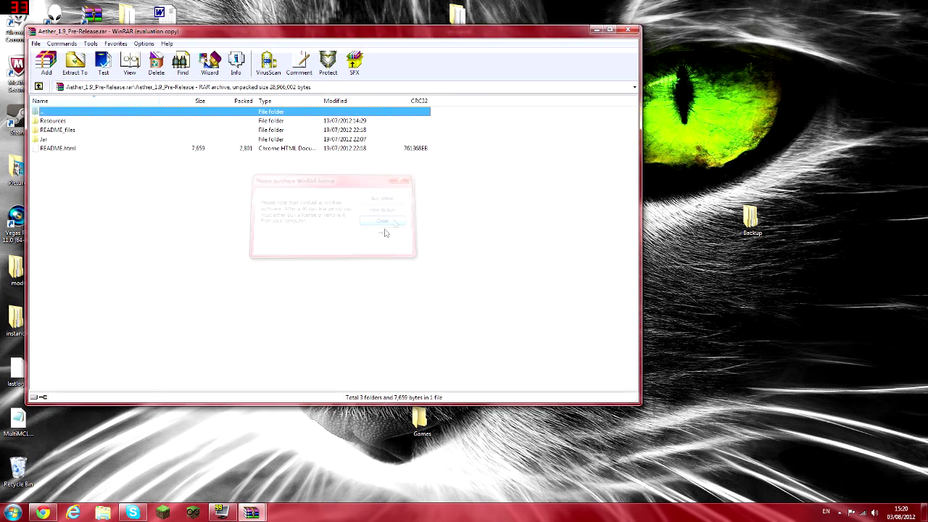
Step: Add the entire contents of the Aether archive's Jar folder to minecraft.jar with the default add and replace settings
{"action": "mouse_move", "coordinate": [247, 509]}
{"action": "left_click", "coordinate": [301, 453]}
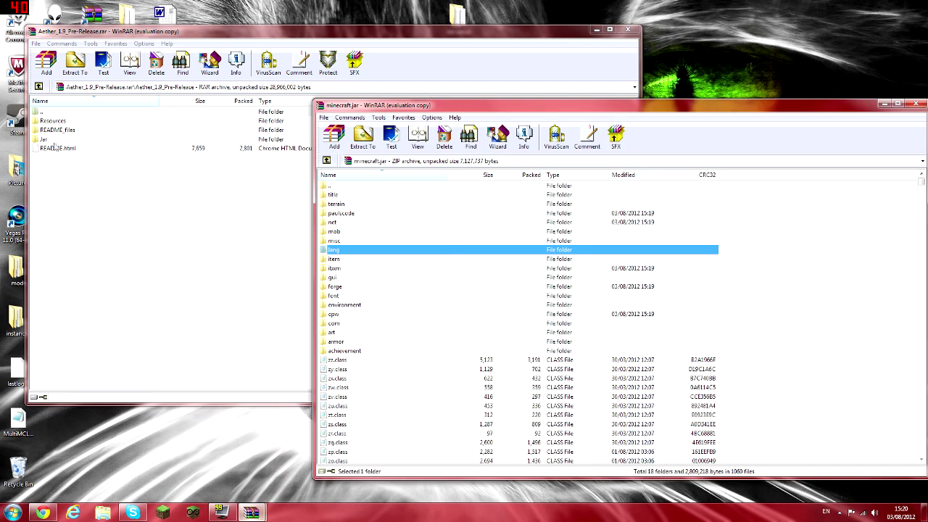
{"action": "left_click", "coordinate": [42, 140]}
{"action": "double_click", "coordinate": [44, 140]}
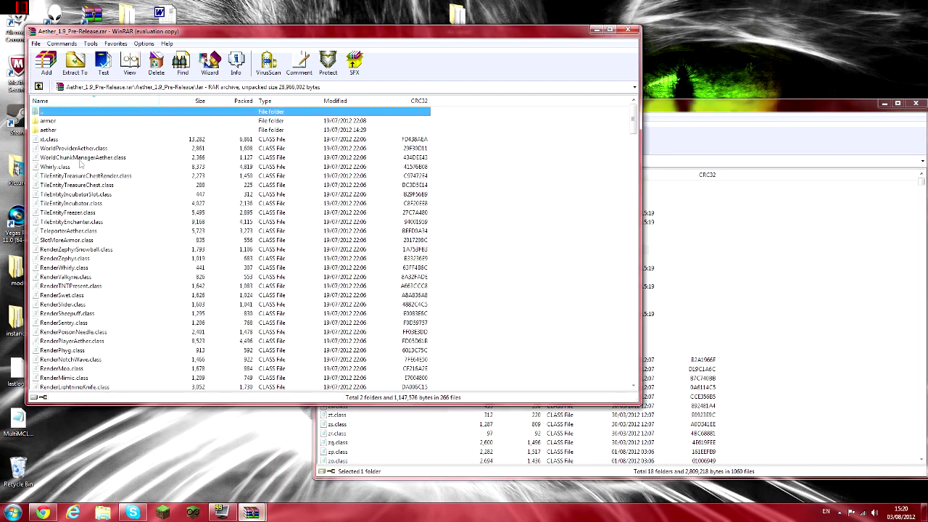
{"action": "left_click_drag", "start_coordinate": [438, 125], "coordinate": [216, 481]}
{"action": "left_click_drag", "start_coordinate": [132, 235], "coordinate": [826, 413]}
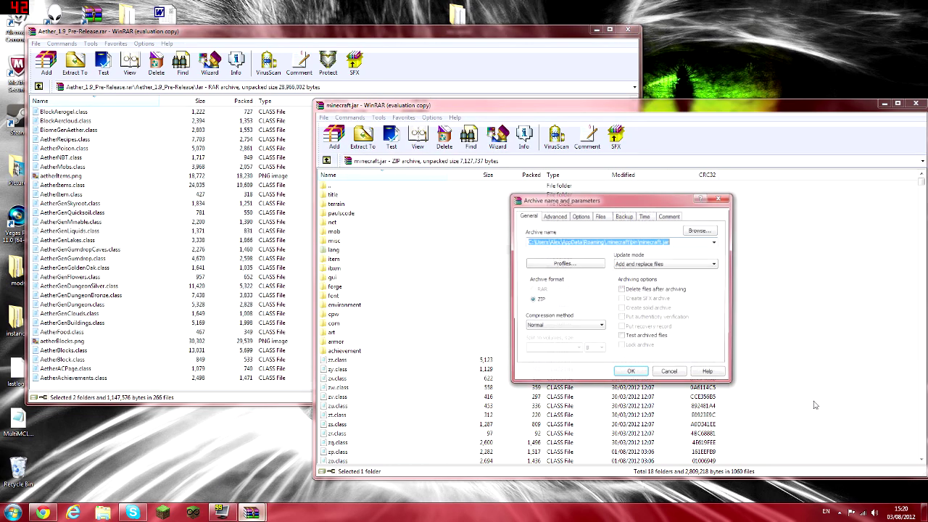
{"action": "left_click", "coordinate": [631, 373]}
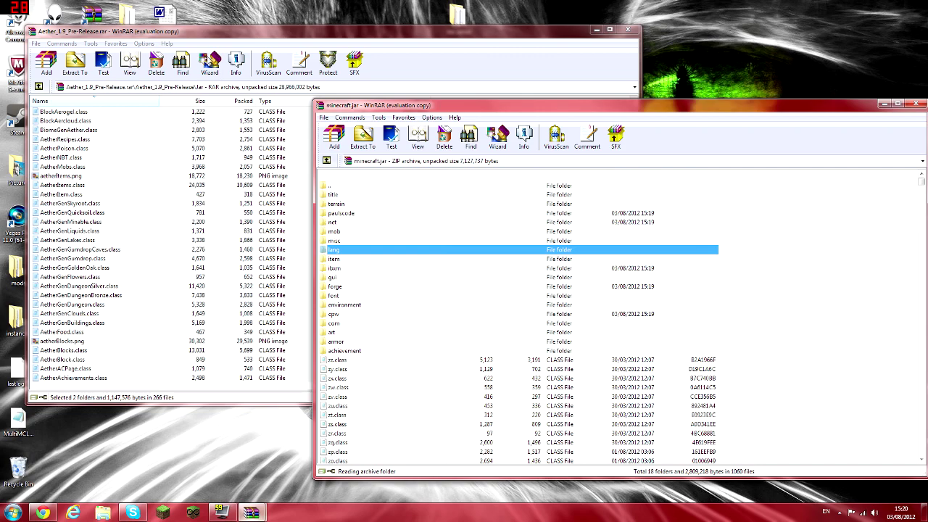
Step: Go back up to the Aether archive's Aether_1.9_Pre-Release folder and open its README_files folder
{"action": "left_click", "coordinate": [103, 36]}
{"action": "scroll", "coordinate": [315, 135], "scroll_direction": "up", "scroll_amount": 10}
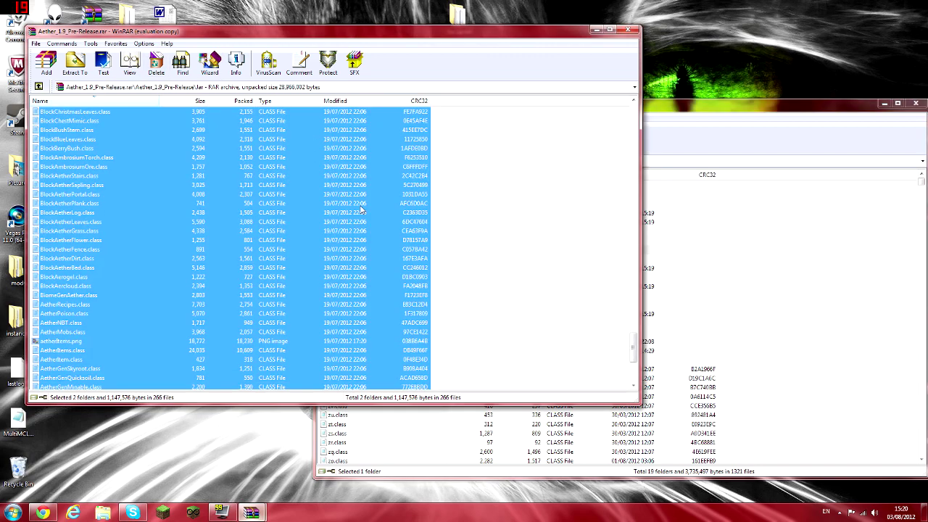
{"action": "left_click", "coordinate": [614, 288]}
{"action": "left_click_drag", "start_coordinate": [631, 297], "coordinate": [631, 109]}
{"action": "double_click", "coordinate": [51, 113]}
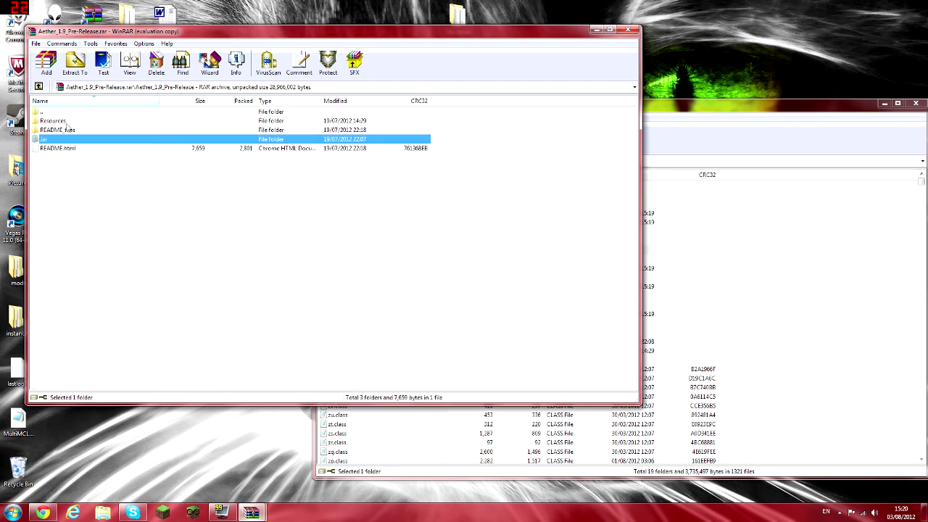
{"action": "double_click", "coordinate": [58, 129]}
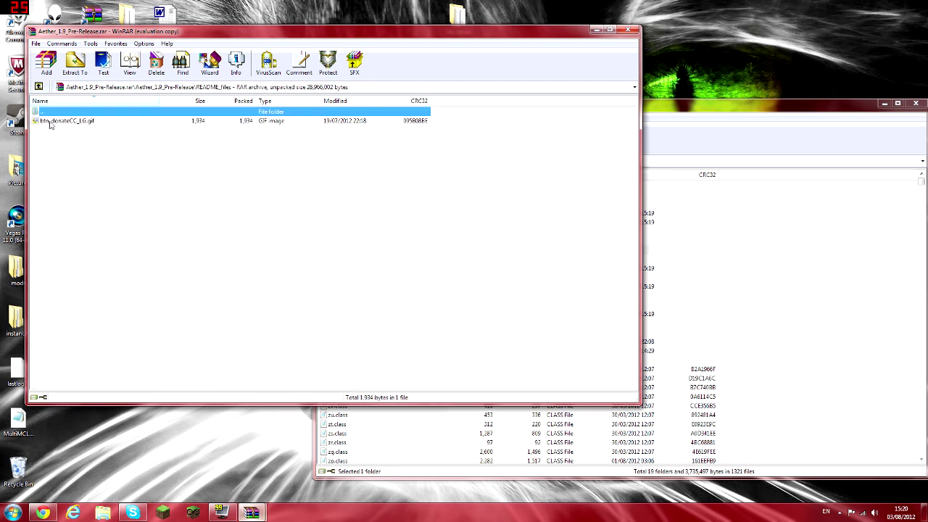
Step: Look inside the Aether archive's Resources folder and its mod subfolder, and return to the Aether_1.9_Pre-Release folder
{"action": "double_click", "coordinate": [55, 113]}
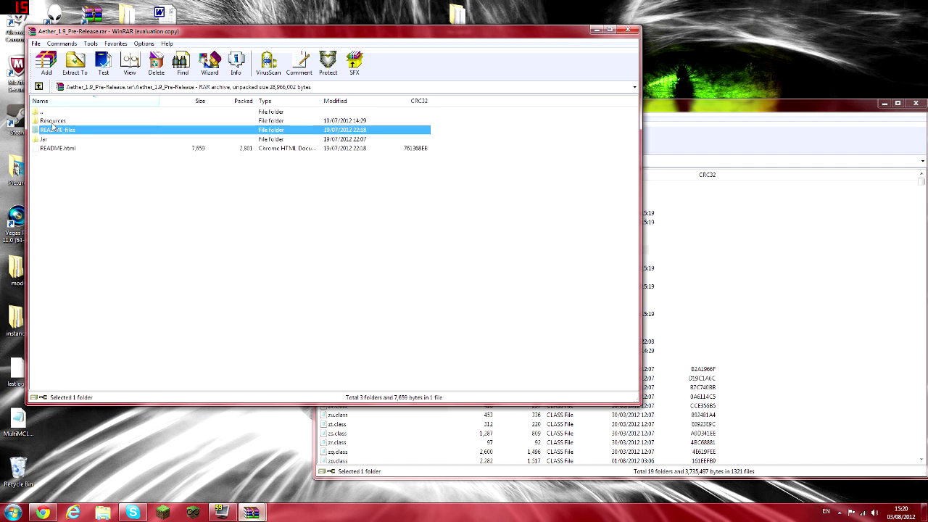
{"action": "double_click", "coordinate": [54, 120]}
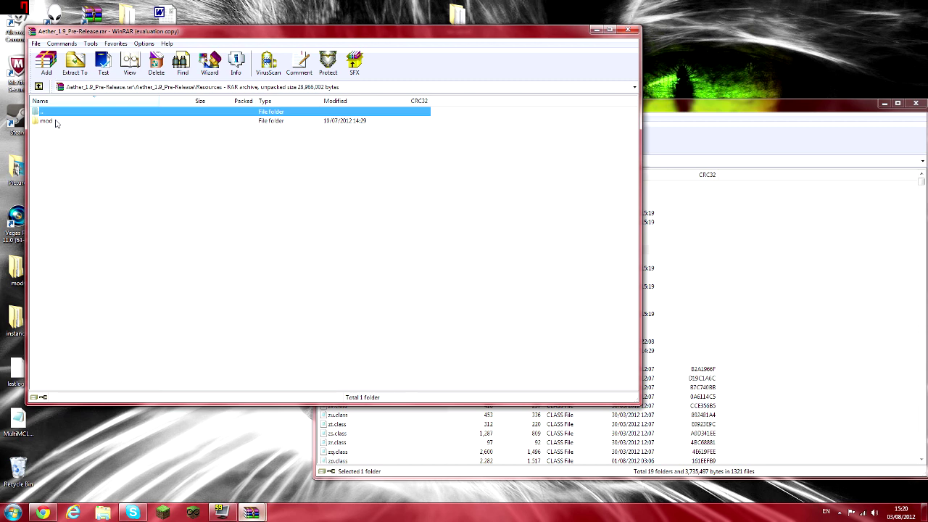
{"action": "double_click", "coordinate": [53, 120]}
{"action": "key", "text": "BackSpace"}
{"action": "key", "text": "BackSpace"}
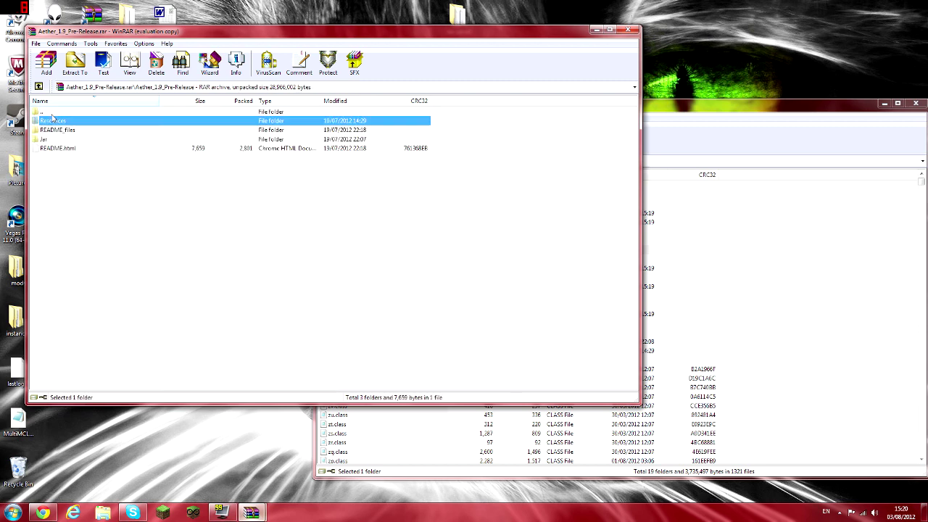
Step: Go up from minecraft.jar to the .minecraft folder and open resources, checking its newsound subfolder
{"action": "left_click", "coordinate": [793, 258]}
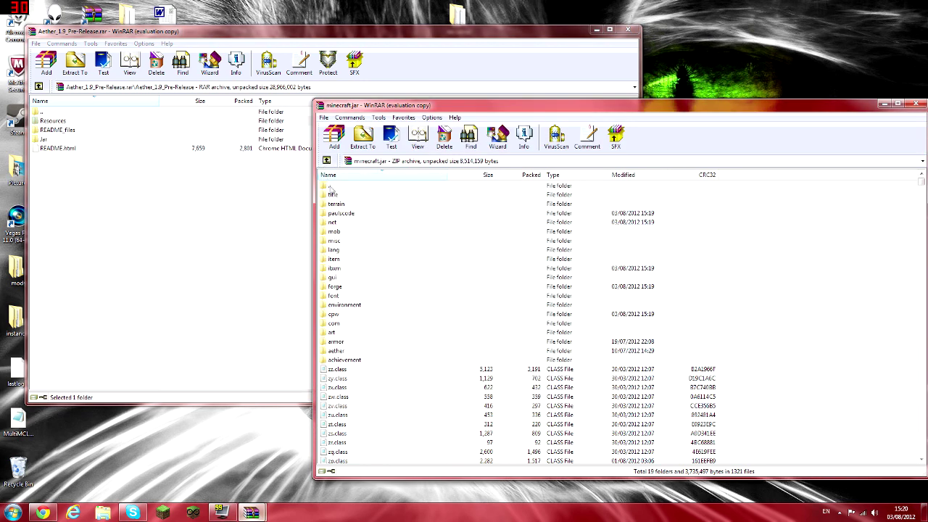
{"action": "double_click", "coordinate": [330, 186]}
{"action": "double_click", "coordinate": [330, 186]}
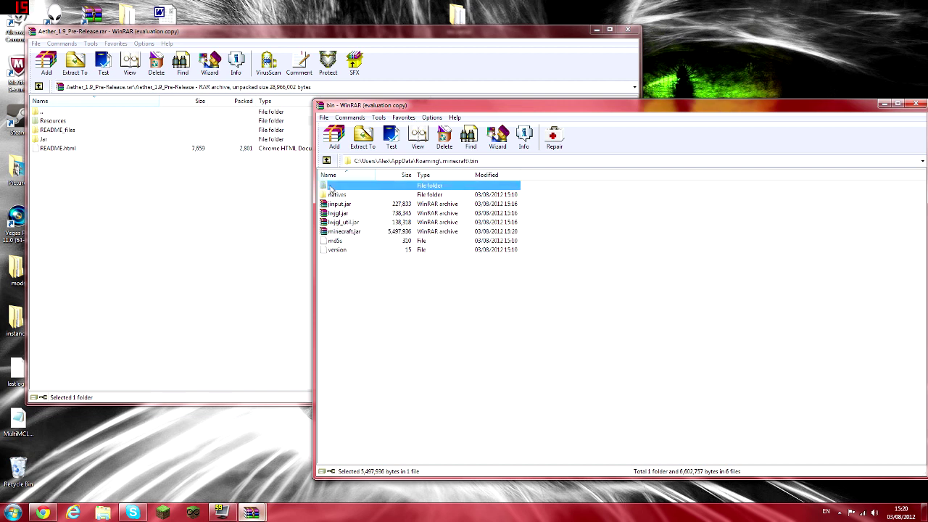
{"action": "left_click", "coordinate": [346, 225]}
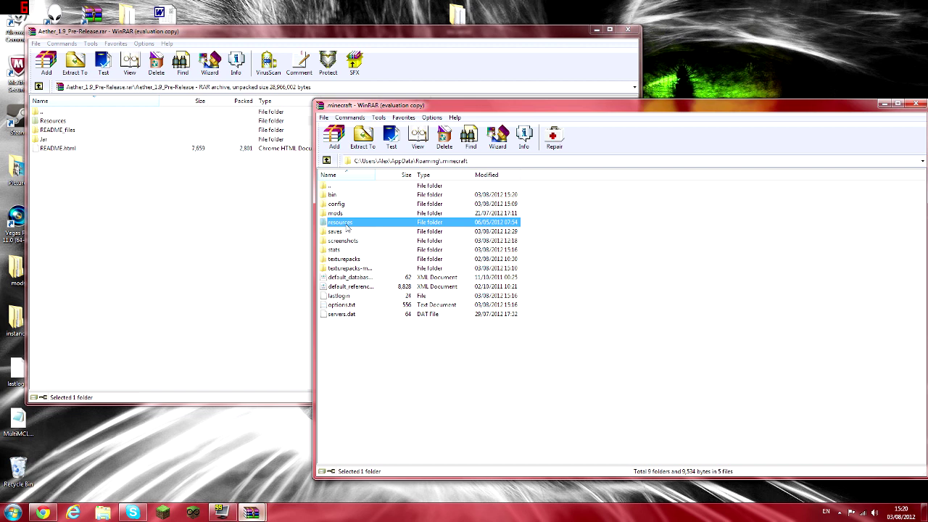
{"action": "double_click", "coordinate": [346, 224]}
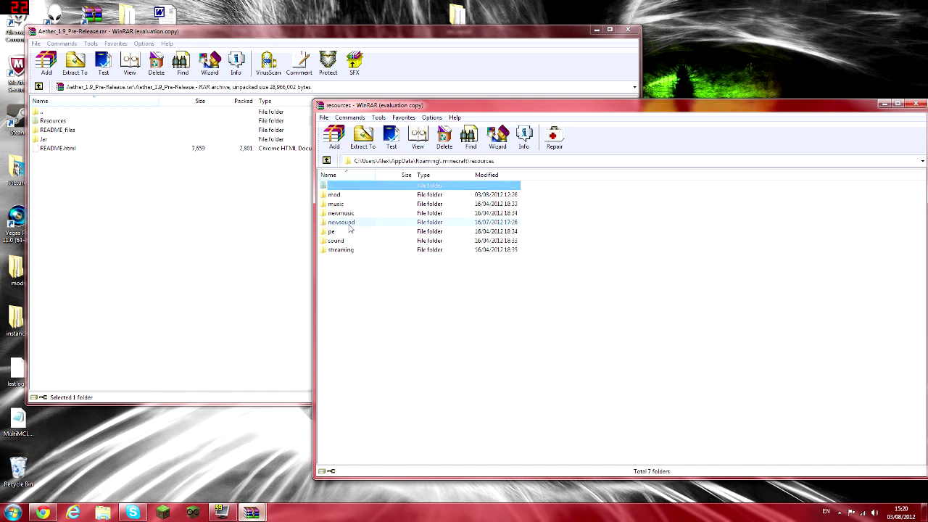
{"action": "double_click", "coordinate": [349, 223]}
{"action": "double_click", "coordinate": [345, 187]}
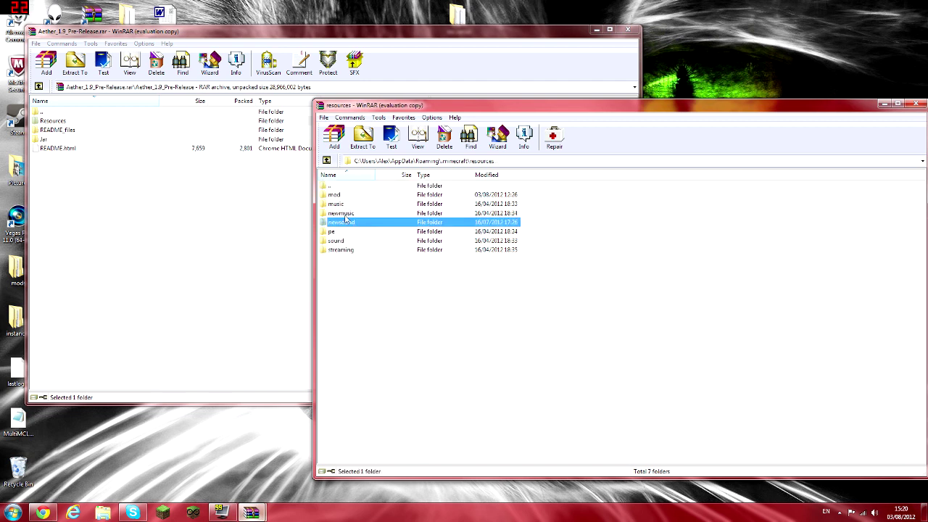
Step: Open the Aether archive's Resources\mod folder and point out the matching streaming, sound and music folders in .minecraft\resources
{"action": "double_click", "coordinate": [96, 120]}
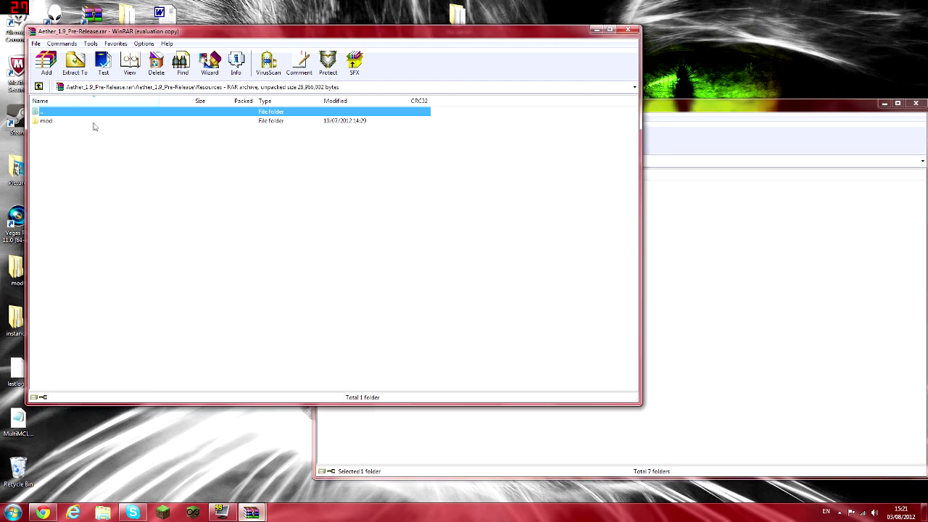
{"action": "double_click", "coordinate": [59, 123]}
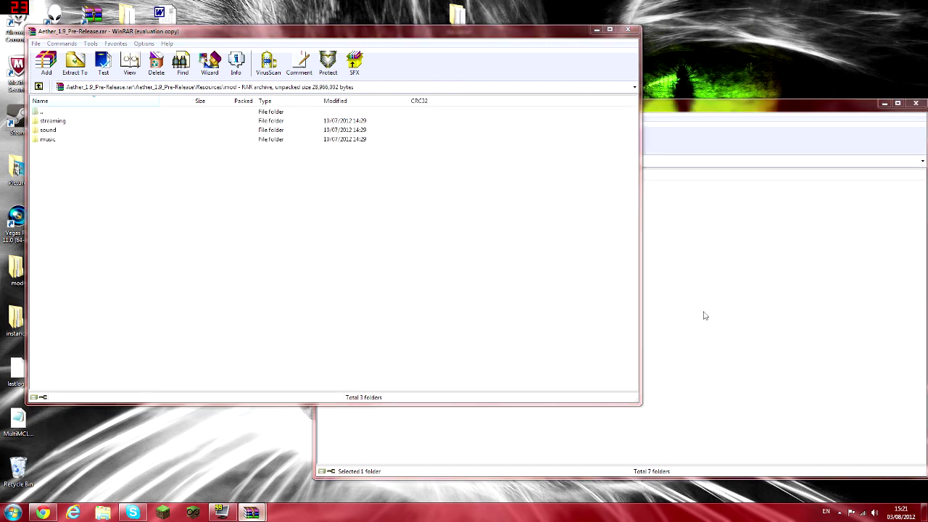
{"action": "left_click", "coordinate": [589, 302]}
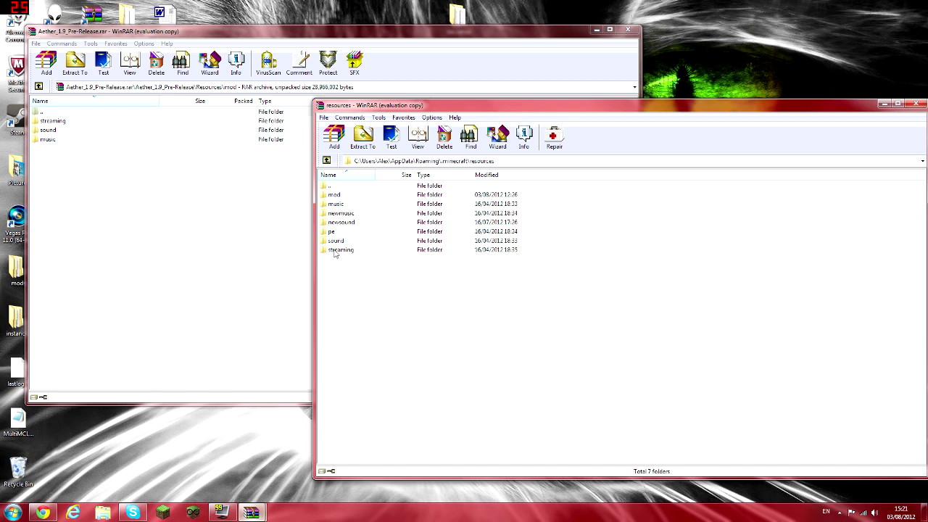
{"action": "left_click", "coordinate": [338, 250]}
{"action": "left_click", "coordinate": [338, 242]}
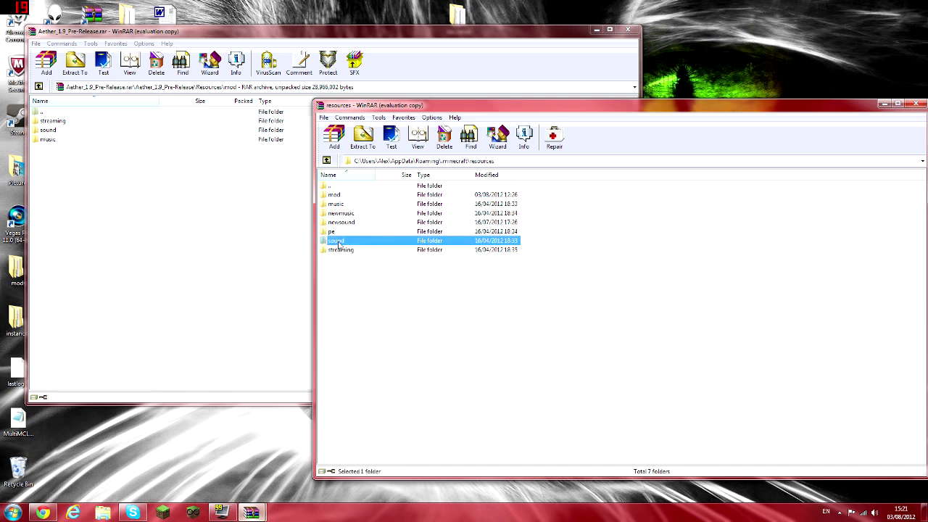
{"action": "left_click", "coordinate": [339, 204]}
{"action": "left_click", "coordinate": [401, 308]}
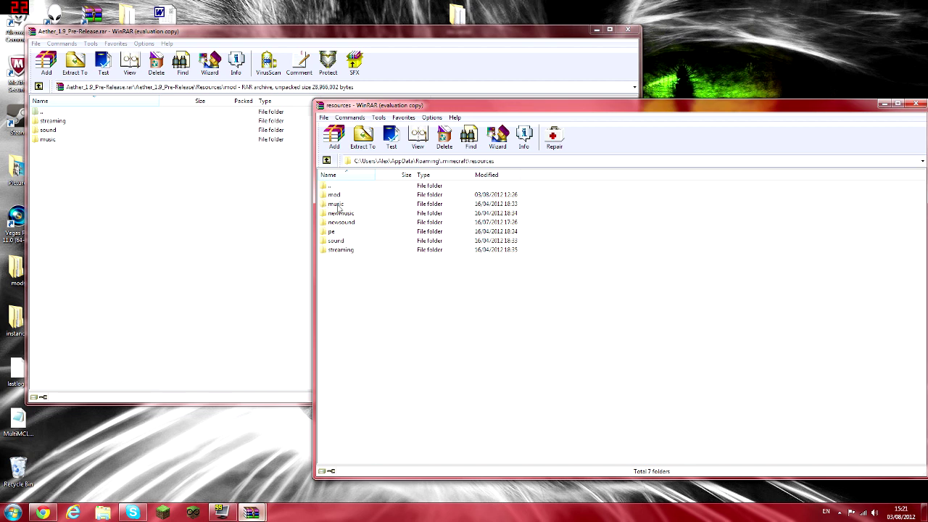
Step: Add all the ogg files from the Aether archive's music folder to .minecraft\resources\music with the default RAR, add and replace settings
{"action": "double_click", "coordinate": [336, 204]}
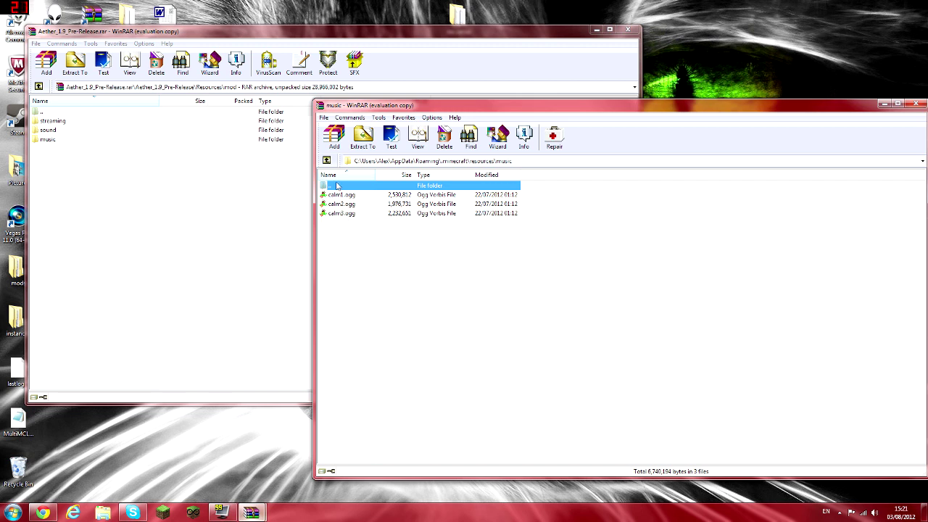
{"action": "double_click", "coordinate": [337, 187]}
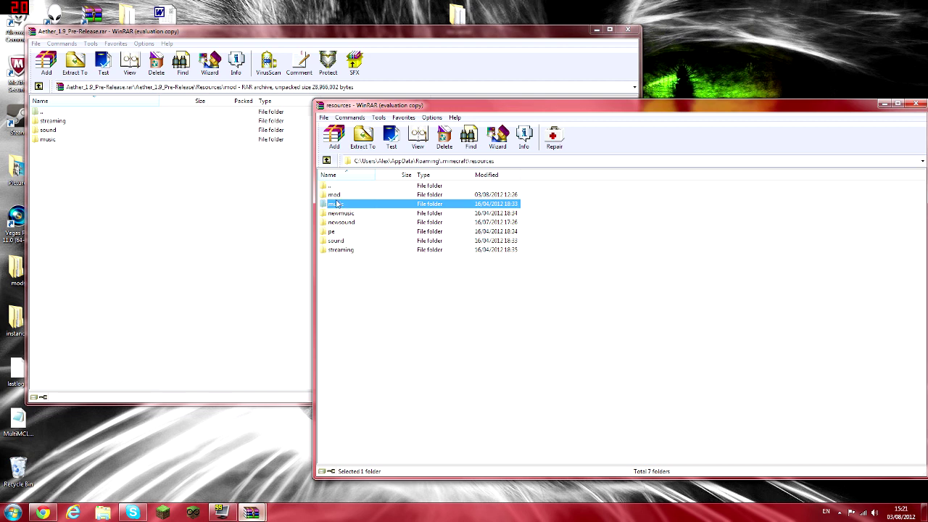
{"action": "double_click", "coordinate": [350, 207]}
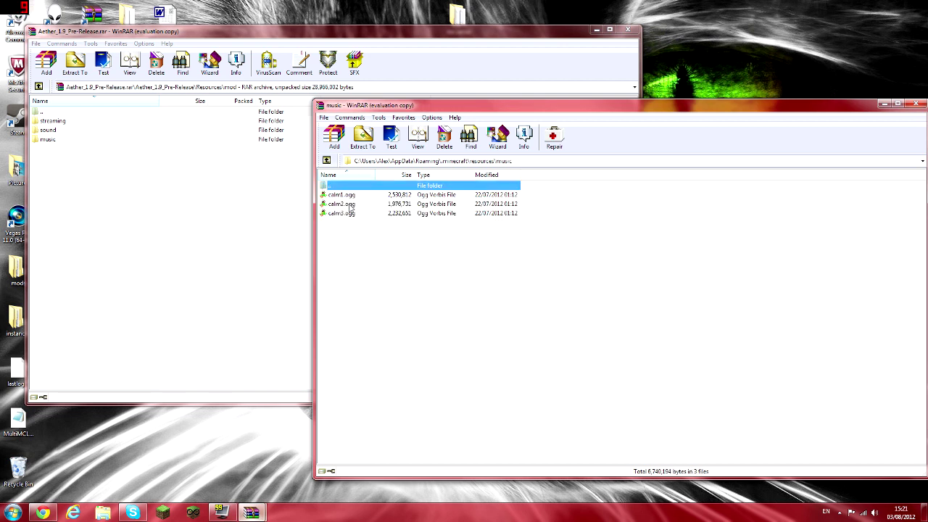
{"action": "double_click", "coordinate": [56, 142]}
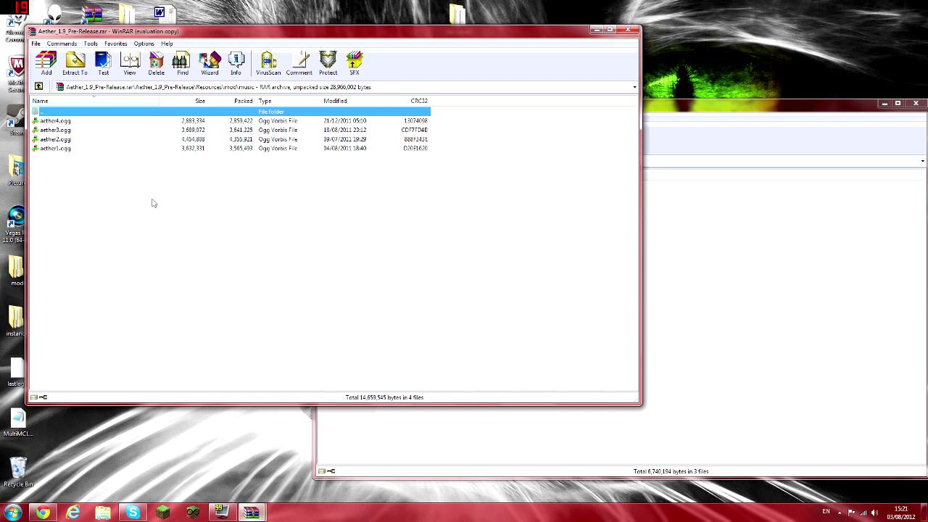
{"action": "left_click_drag", "start_coordinate": [153, 203], "coordinate": [725, 311]}
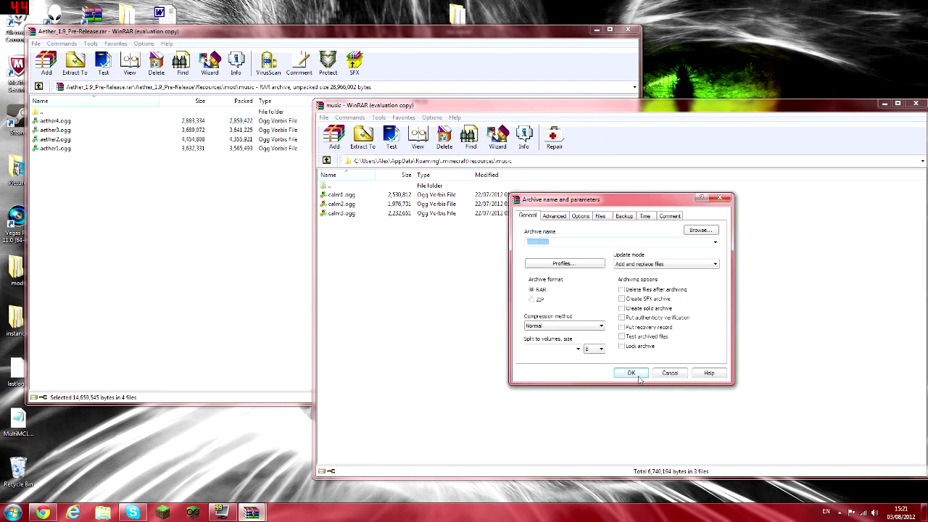
{"action": "left_click", "coordinate": [630, 373]}
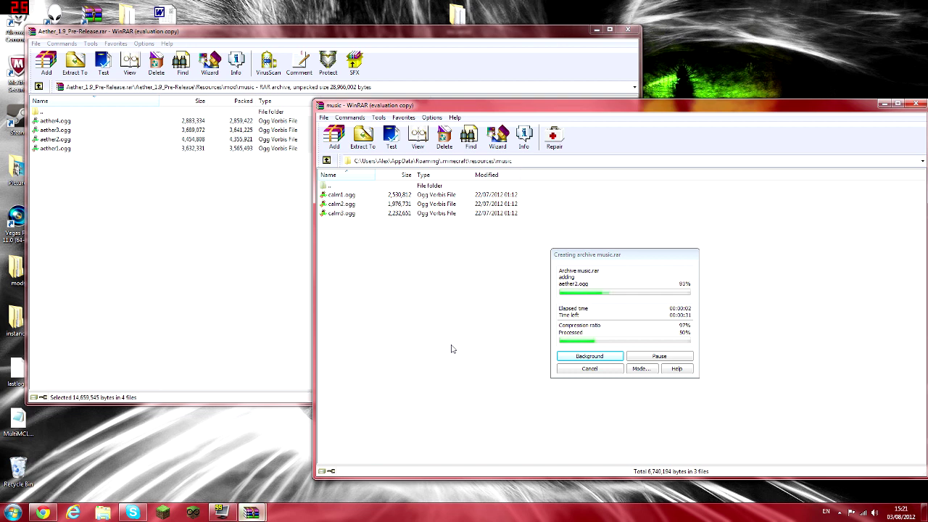
{"action": "left_click", "coordinate": [414, 285]}
{"action": "left_click", "coordinate": [344, 196]}
{"action": "left_click", "coordinate": [367, 278]}
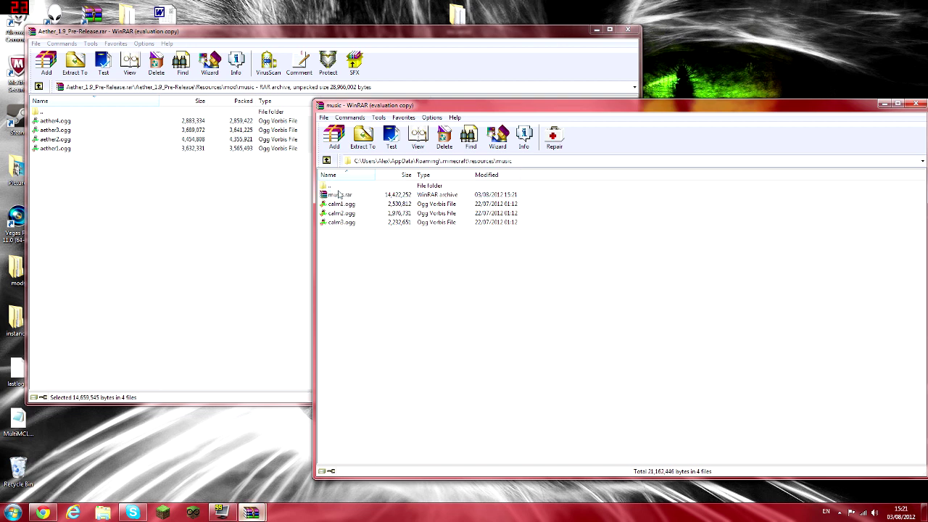
Step: Add the aether folder from the Aether archive's sound folder to .minecraft\resources\sound with the default archive settings
{"action": "double_click", "coordinate": [336, 187]}
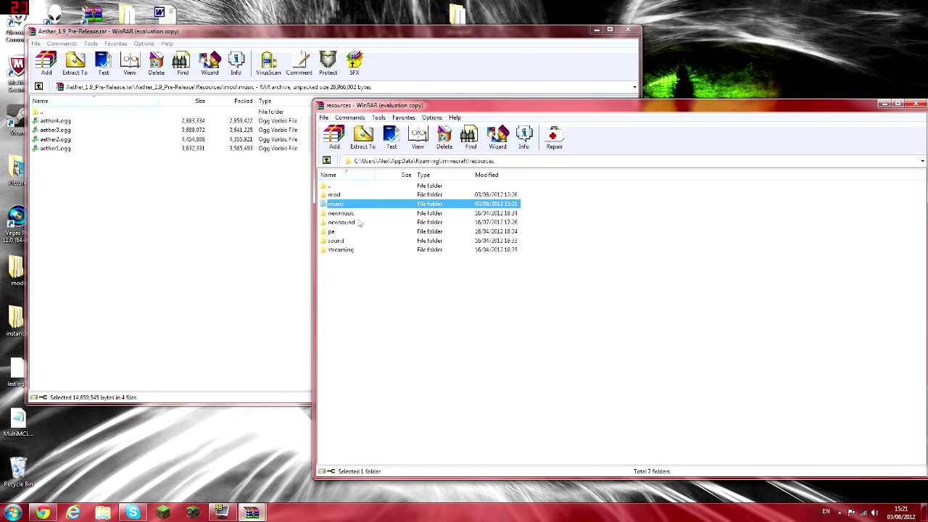
{"action": "double_click", "coordinate": [44, 113]}
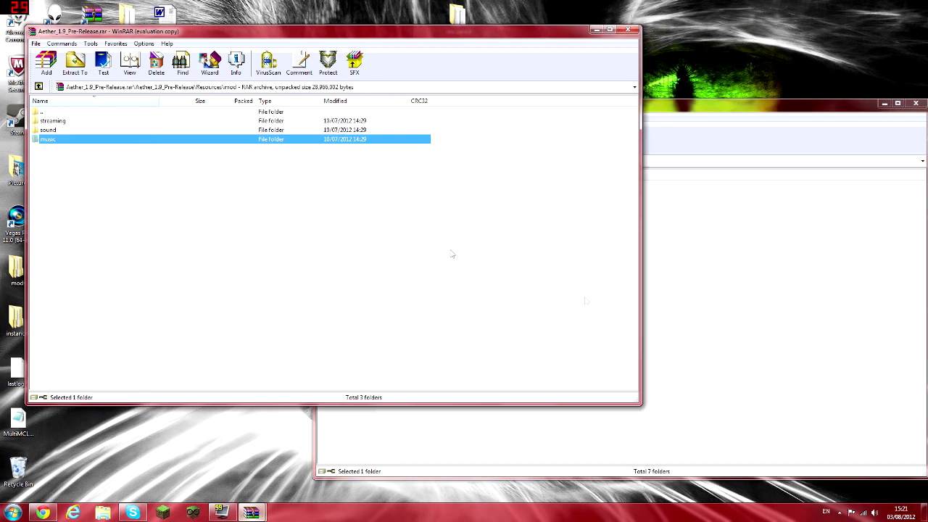
{"action": "double_click", "coordinate": [63, 131]}
{"action": "left_click", "coordinate": [787, 321]}
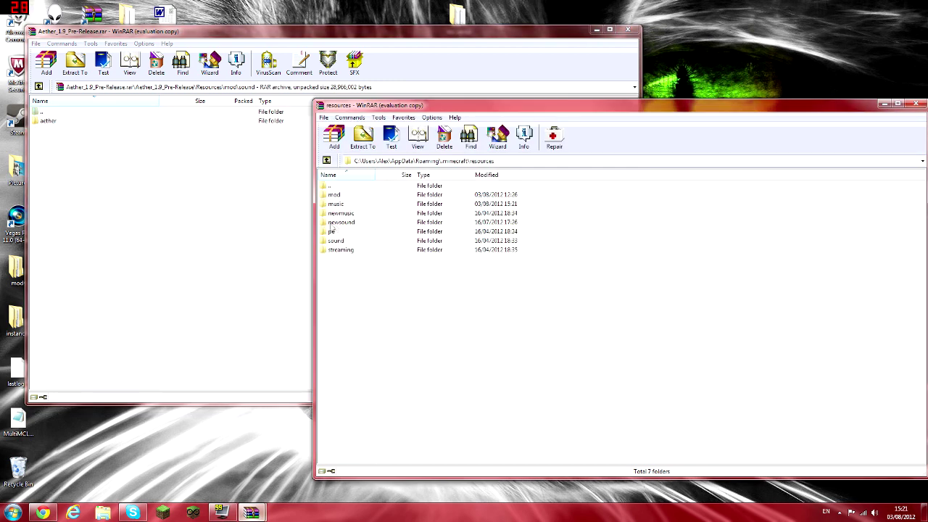
{"action": "double_click", "coordinate": [337, 240]}
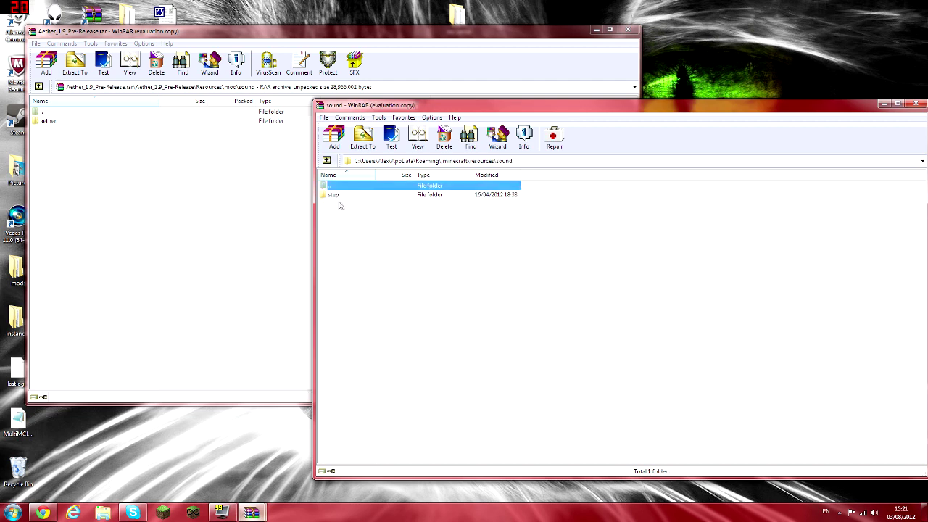
{"action": "left_click_drag", "start_coordinate": [47, 123], "coordinate": [721, 275]}
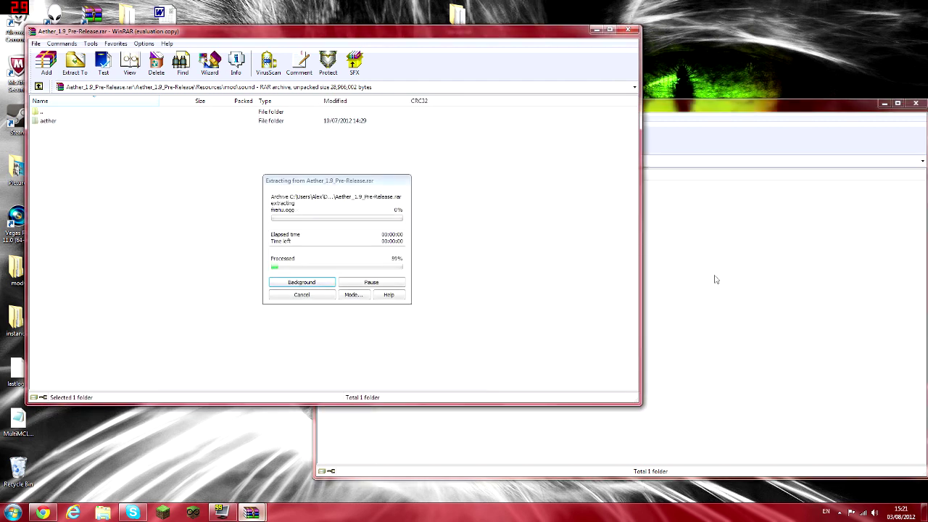
{"action": "left_click", "coordinate": [631, 373]}
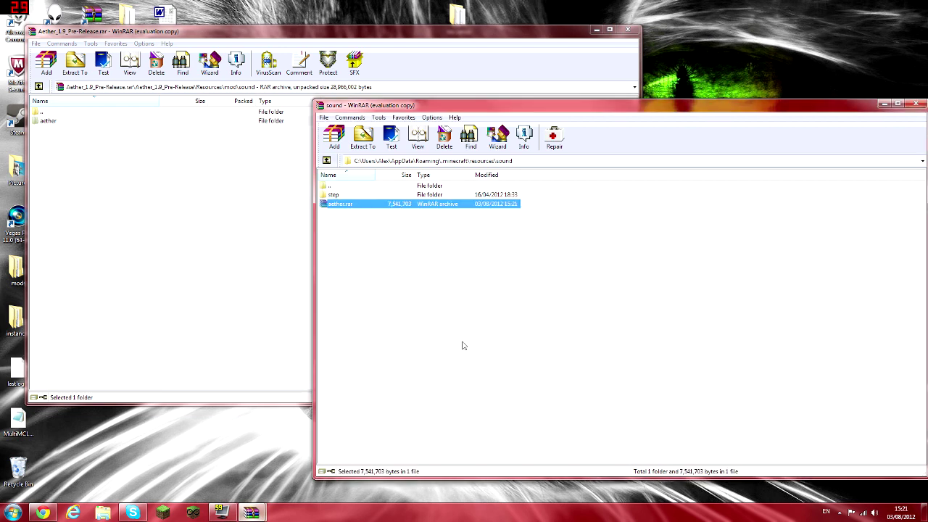
{"action": "left_click", "coordinate": [354, 241]}
Step: Add AetherTune.ogg from the Aether archive's streaming folder to .minecraft\resources\streaming with the default archive settings
{"action": "double_click", "coordinate": [327, 187]}
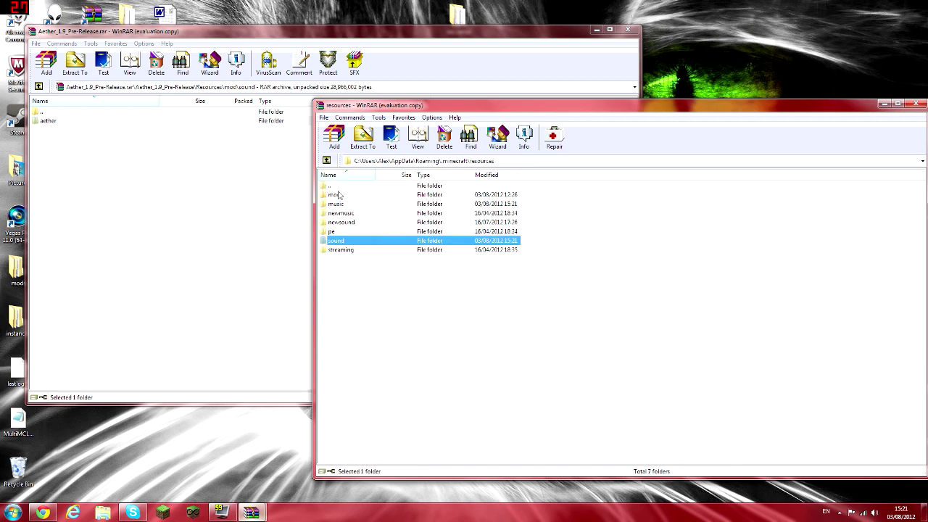
{"action": "double_click", "coordinate": [180, 113]}
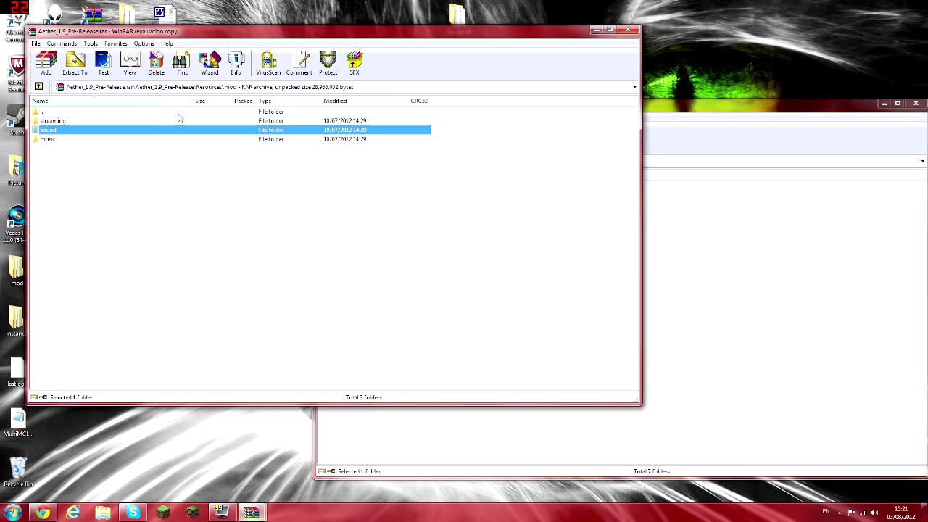
{"action": "double_click", "coordinate": [112, 121]}
{"action": "left_click", "coordinate": [705, 319]}
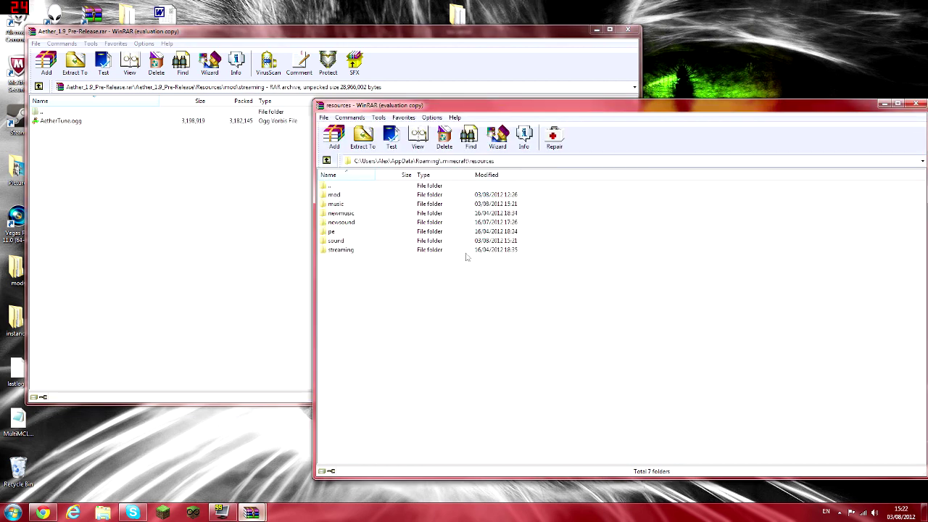
{"action": "double_click", "coordinate": [340, 249]}
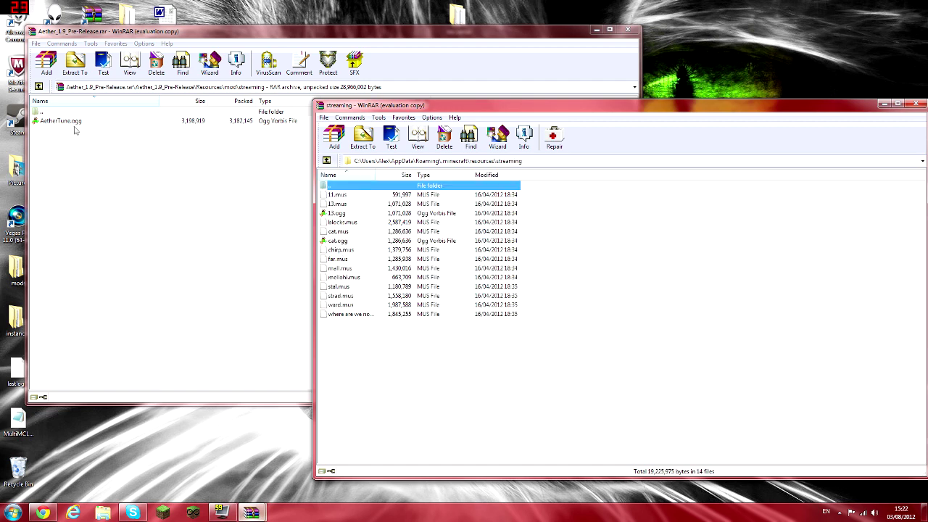
{"action": "left_click_drag", "start_coordinate": [73, 122], "coordinate": [735, 375]}
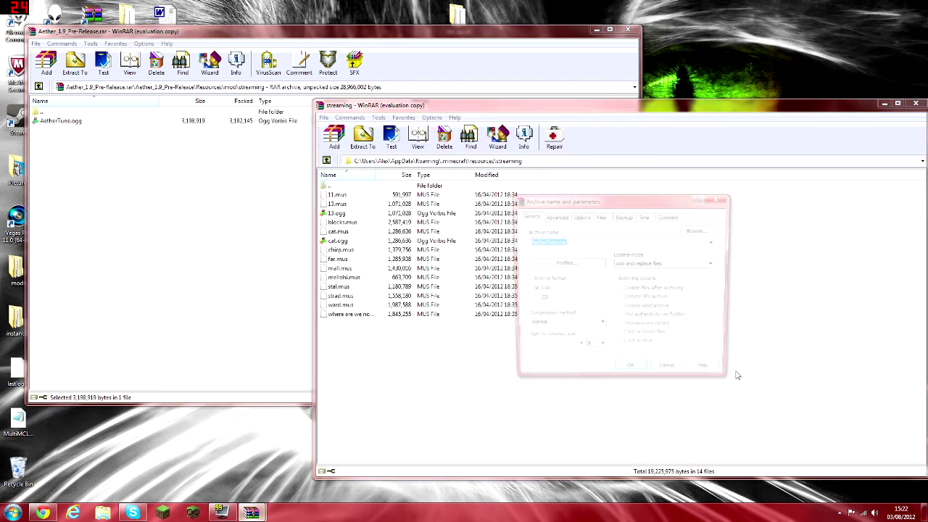
{"action": "left_click", "coordinate": [631, 373]}
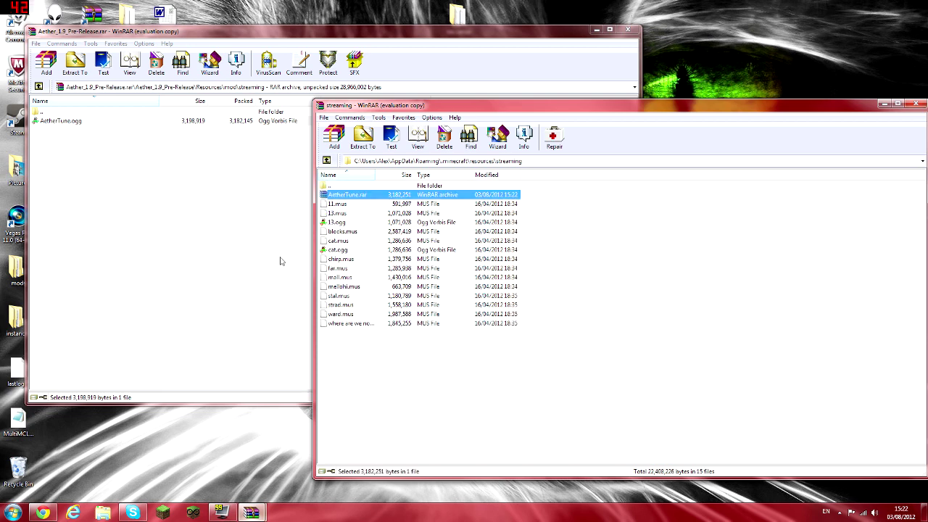
Step: Return the .minecraft window to the resources folder and the Aether archive to its Aether_1.9_Pre-Release folder
{"action": "double_click", "coordinate": [335, 187]}
{"action": "left_click", "coordinate": [233, 209]}
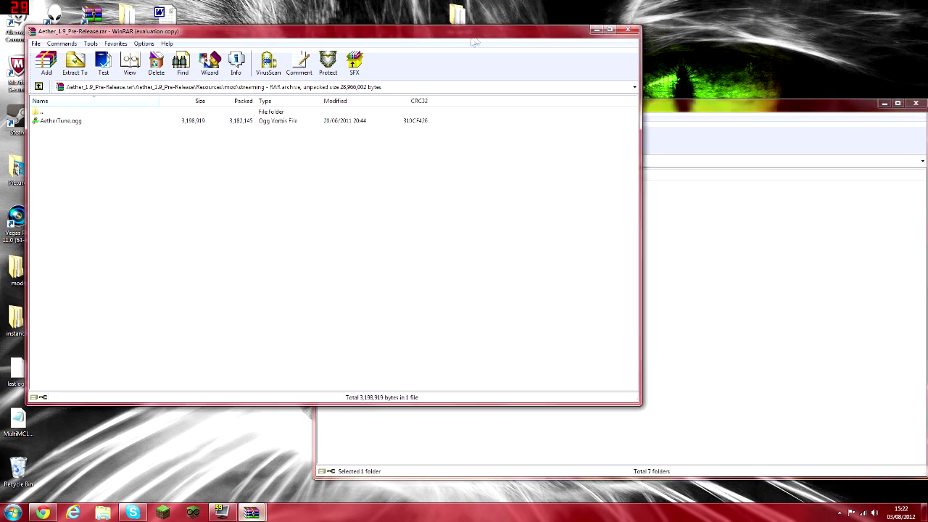
{"action": "double_click", "coordinate": [40, 113]}
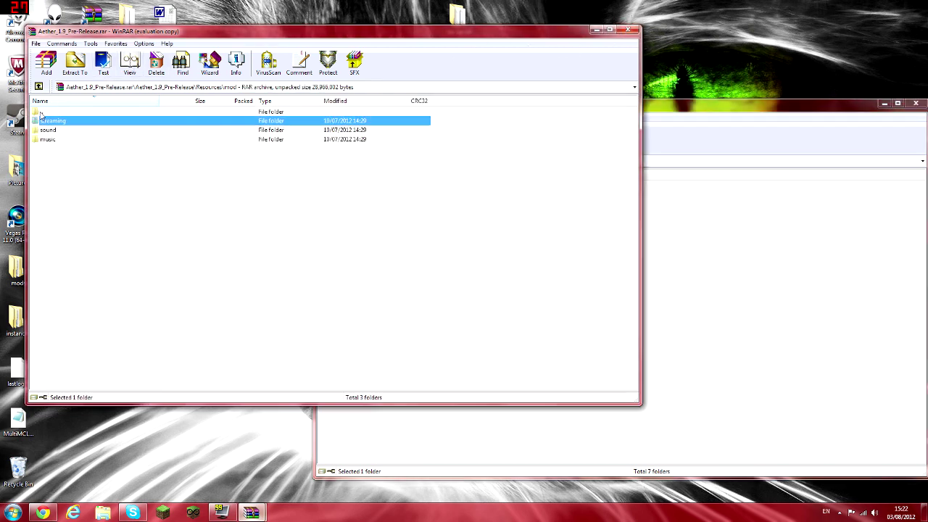
{"action": "double_click", "coordinate": [40, 113]}
{"action": "double_click", "coordinate": [42, 114]}
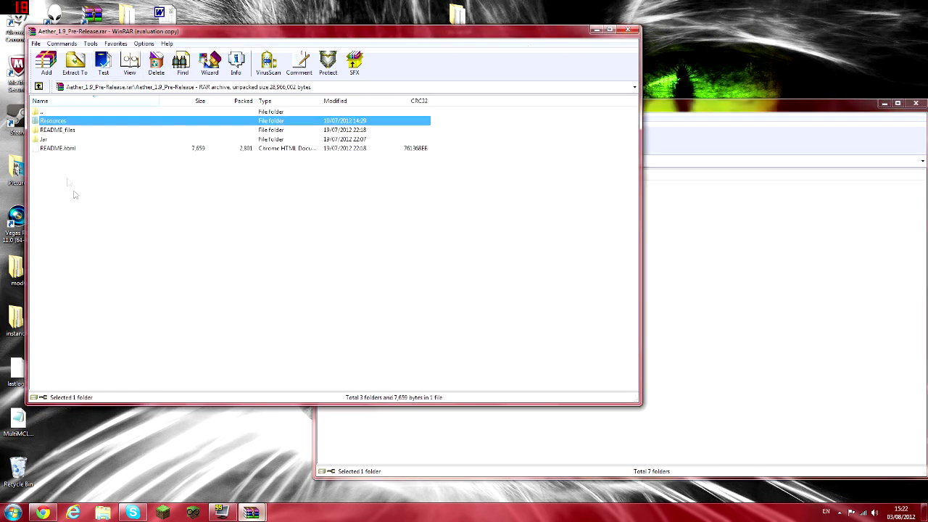
Step: Close the Aether archive, return the resources window to the .minecraft folder and minimize it
{"action": "left_click", "coordinate": [73, 194]}
{"action": "left_click", "coordinate": [631, 30]}
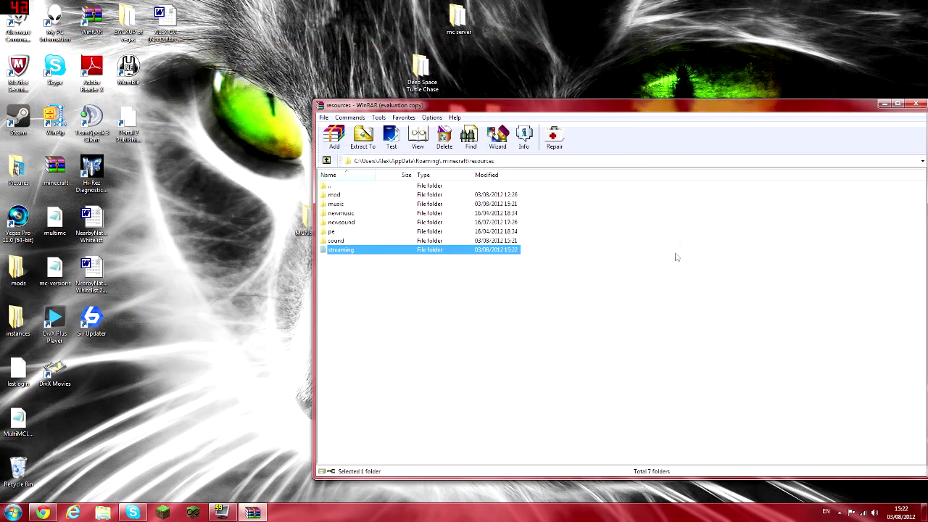
{"action": "double_click", "coordinate": [331, 189]}
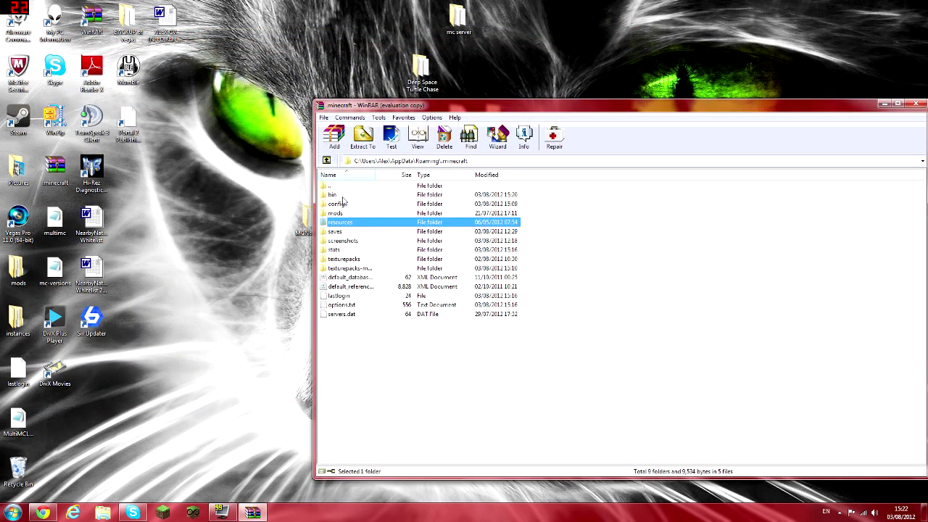
{"action": "left_click", "coordinate": [344, 202]}
{"action": "left_click", "coordinate": [645, 257]}
{"action": "left_click", "coordinate": [885, 104]}
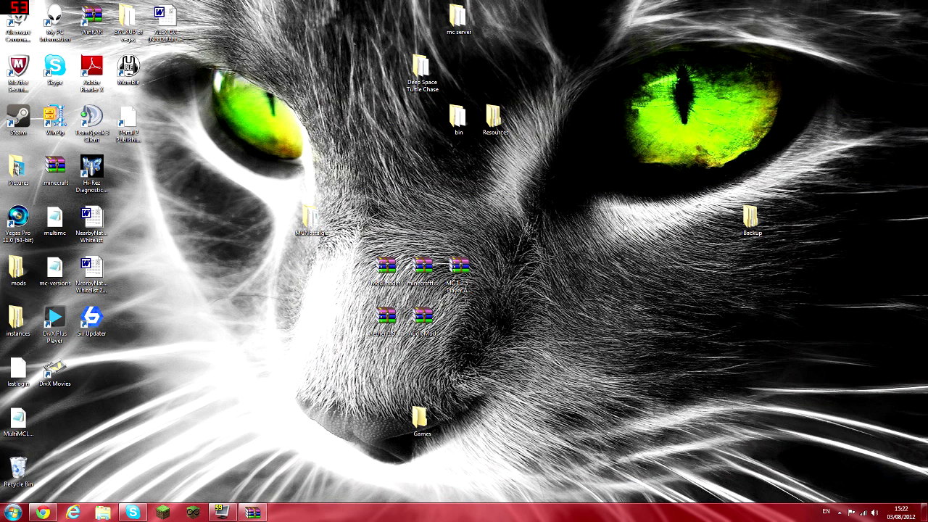
Step: Open AudioMod.zip from the desktop and, beside it, minecraft.jar from the .minecraft\bin folder
{"action": "double_click", "coordinate": [423, 319]}
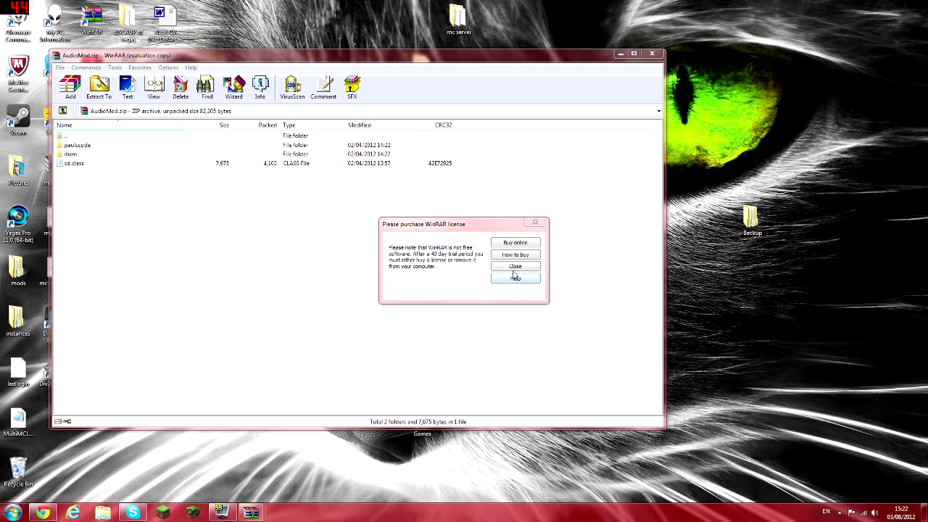
{"action": "left_click", "coordinate": [514, 267]}
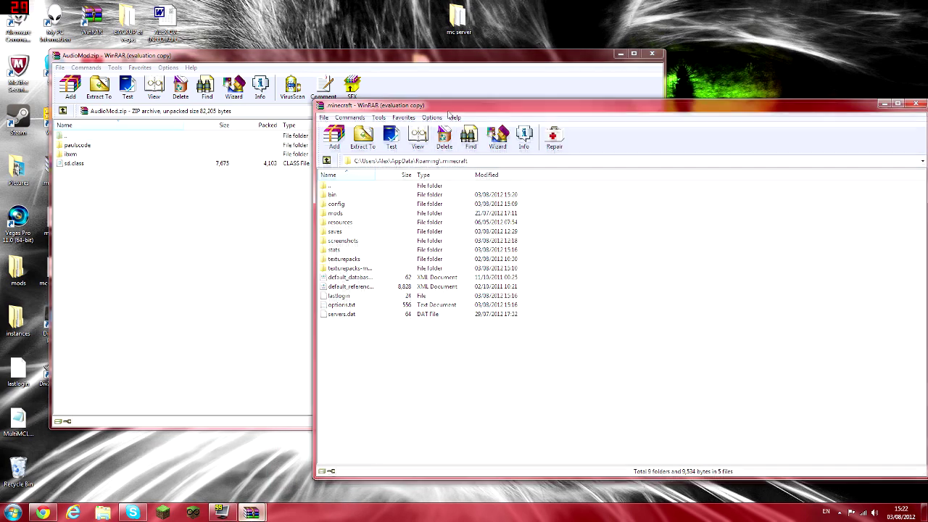
{"action": "left_click_drag", "start_coordinate": [448, 109], "coordinate": [454, 141]}
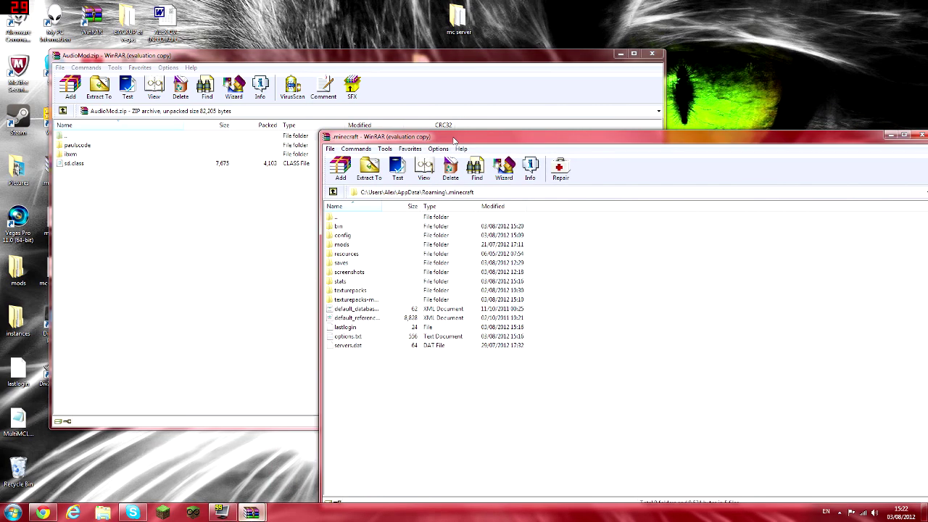
{"action": "double_click", "coordinate": [338, 226]}
{"action": "double_click", "coordinate": [358, 264]}
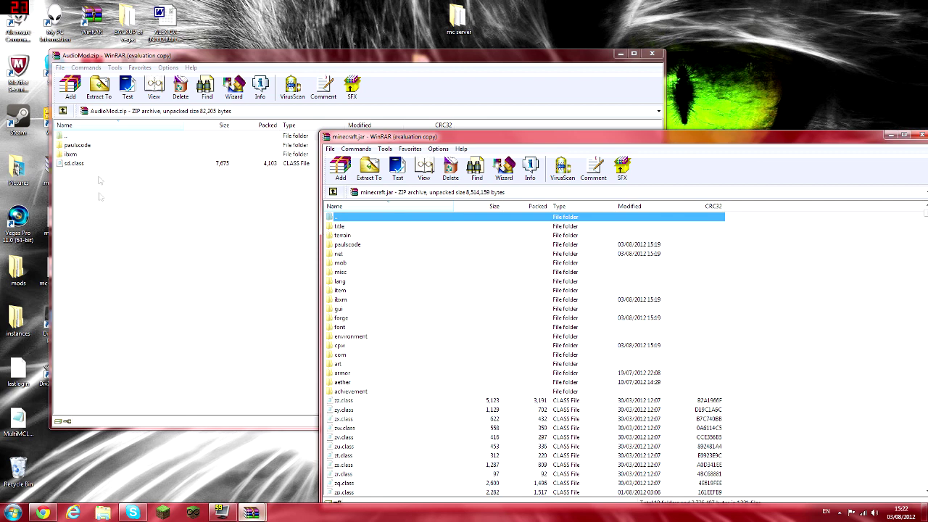
Step: Add all the AudioMod.zip contents to minecraft.jar with the default ZIP, add and replace settings, and close both archives
{"action": "left_click", "coordinate": [100, 181]}
{"action": "key", "text": "ctrl+a"}
{"action": "left_click_drag", "start_coordinate": [76, 149], "coordinate": [818, 346]}
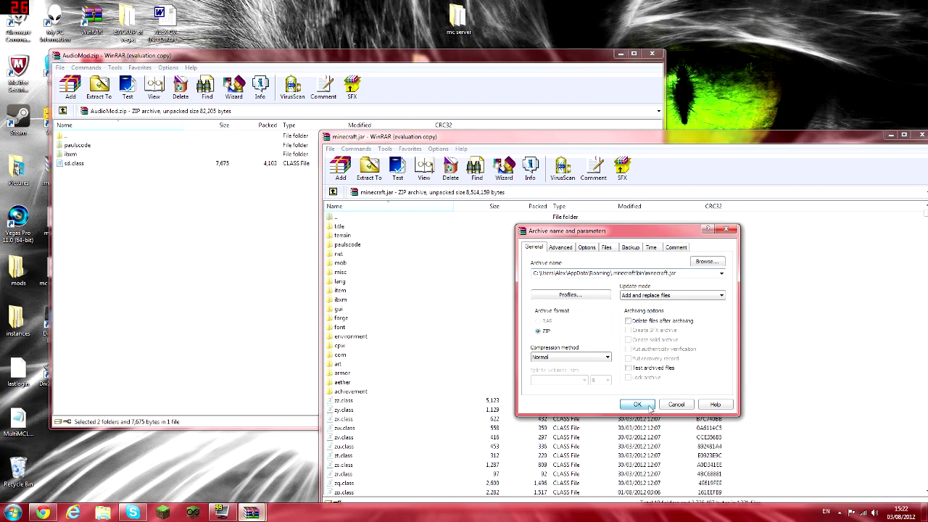
{"action": "left_click", "coordinate": [647, 406]}
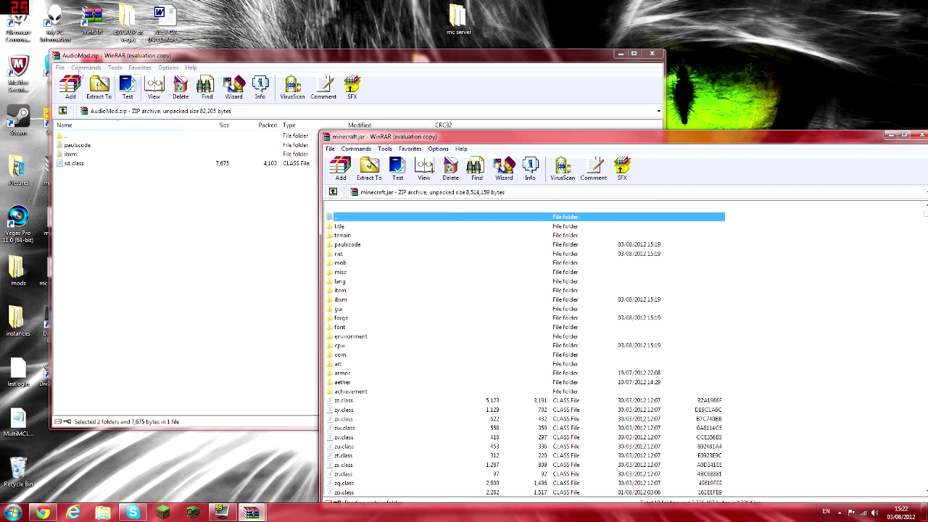
{"action": "left_click", "coordinate": [650, 56]}
{"action": "left_click_drag", "start_coordinate": [550, 136], "coordinate": [418, 86]}
{"action": "left_click", "coordinate": [798, 85]}
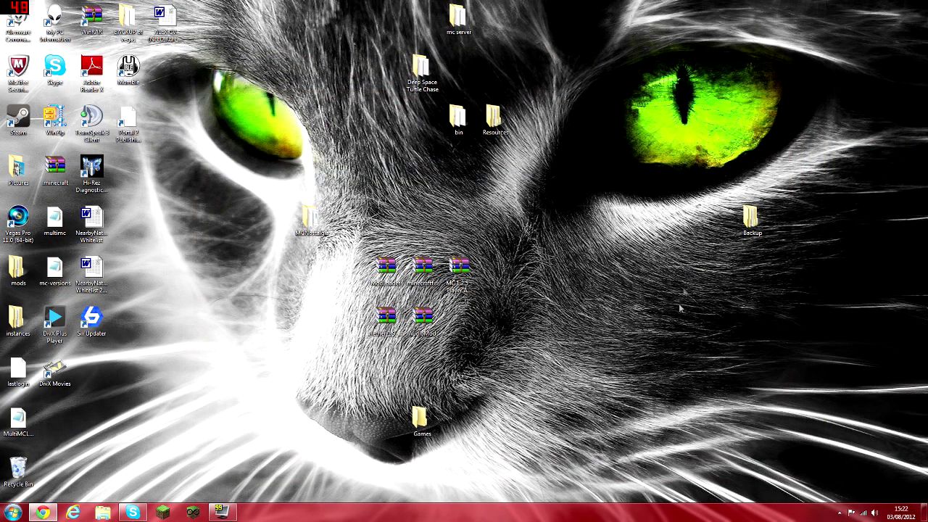
Step: Launch Minecraft, allowing the unverified program to run, and log in with the remembered account in a maximized window
{"action": "left_click", "coordinate": [162, 512]}
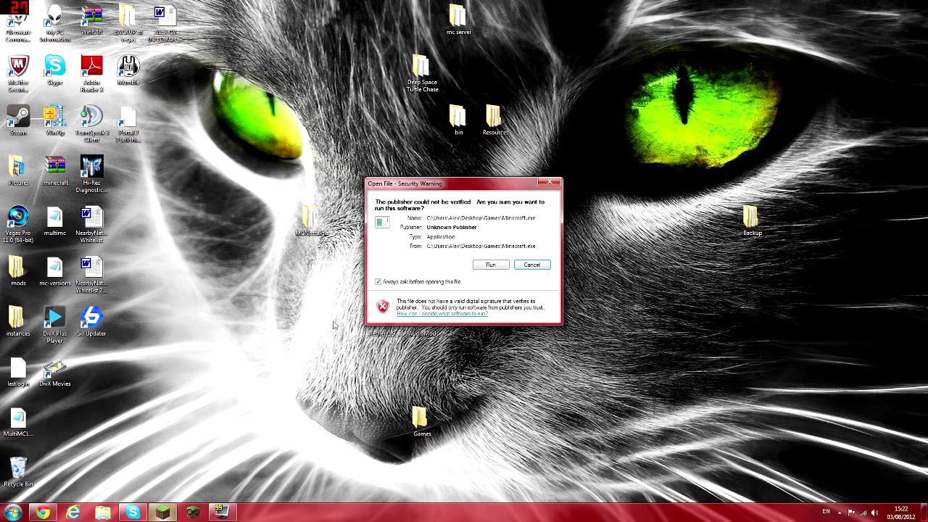
{"action": "left_click", "coordinate": [506, 266]}
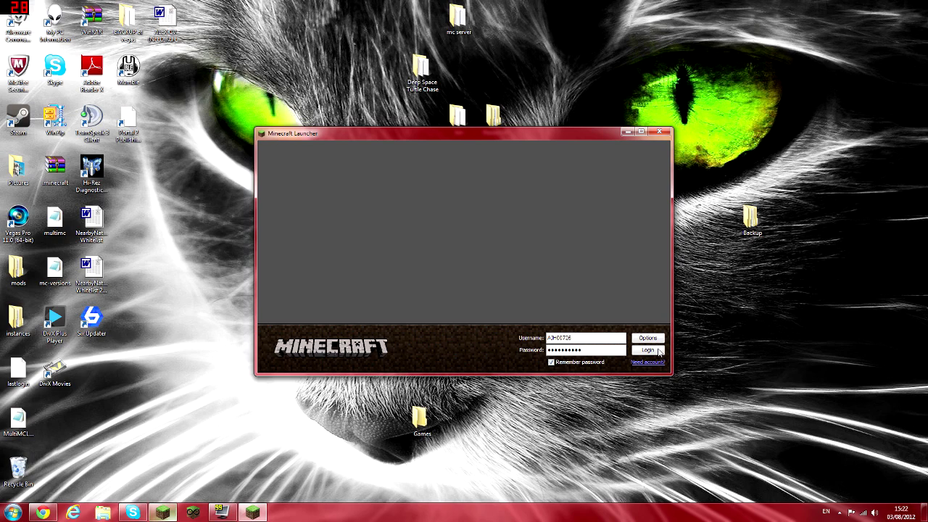
{"action": "left_click", "coordinate": [641, 132]}
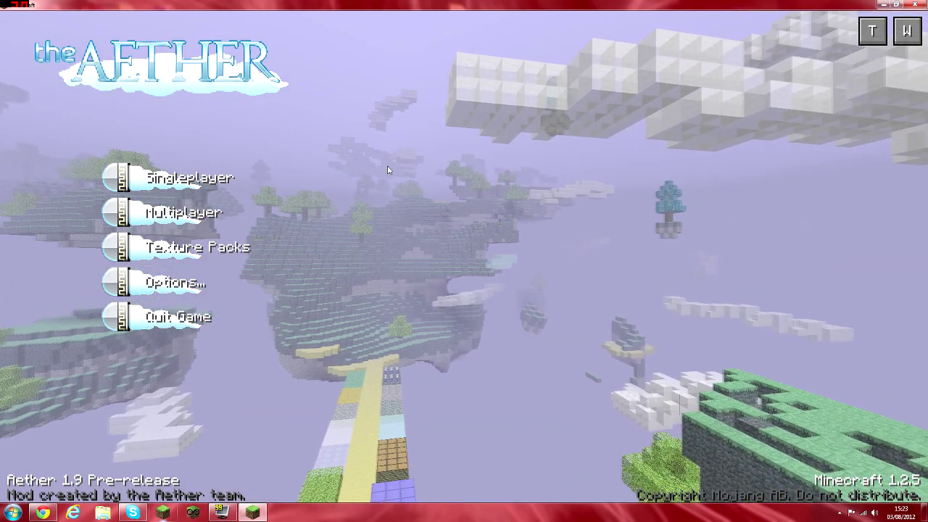
Step: Load the Aether creative world from the singleplayer world list
{"action": "left_click", "coordinate": [248, 178]}
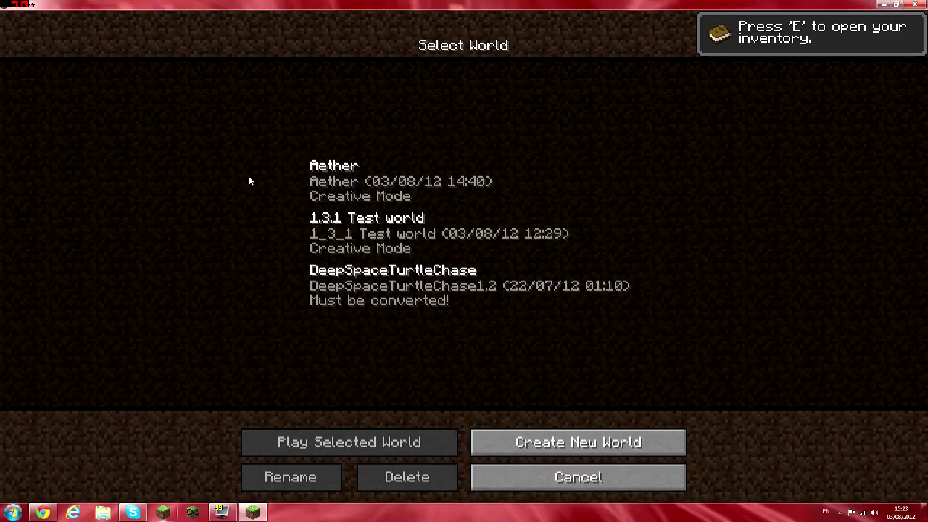
{"action": "left_click", "coordinate": [349, 184]}
{"action": "double_click", "coordinate": [388, 179]}
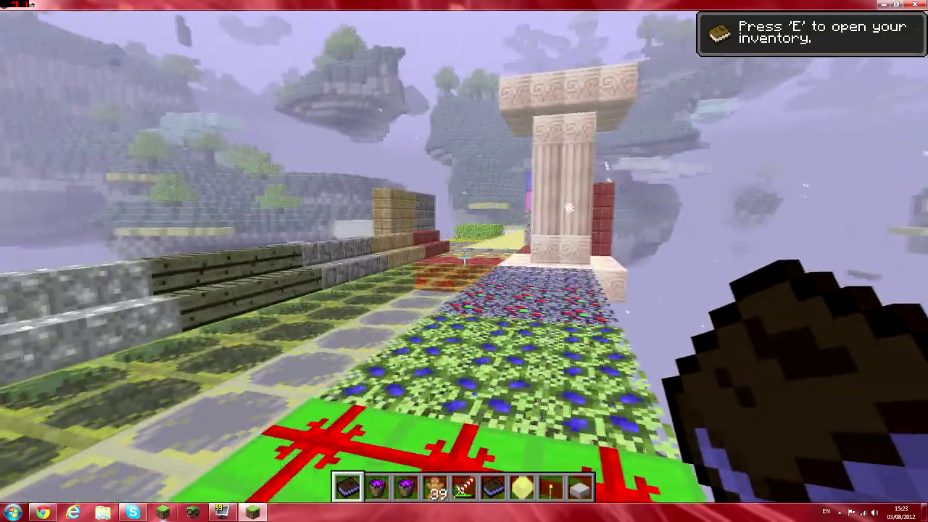
Step: Check the inventory and fly around the block display to examine the Aether blocks, pillar and floating islands
{"action": "key", "text": "e"}
{"action": "key", "text": "e"}
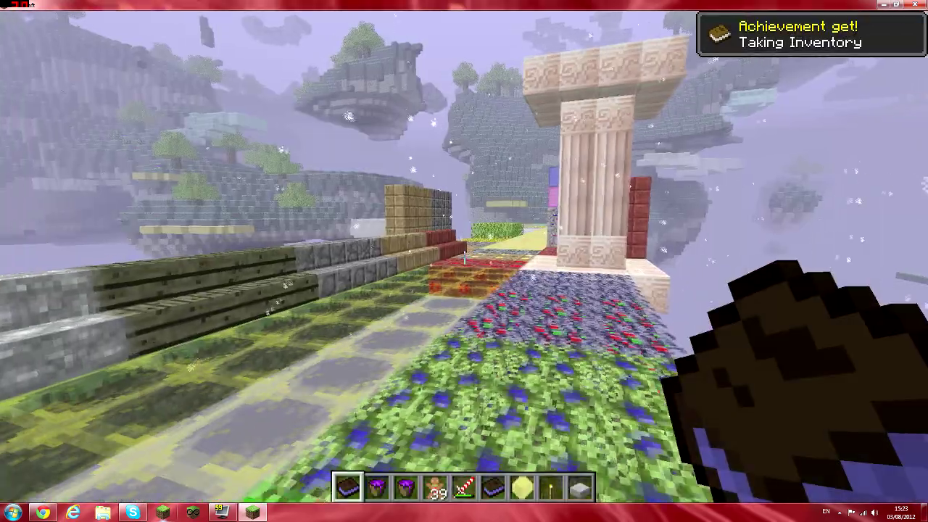
{"action": "key", "text": "w"}
{"action": "key", "text": "space"}
{"action": "key", "text": "w"}
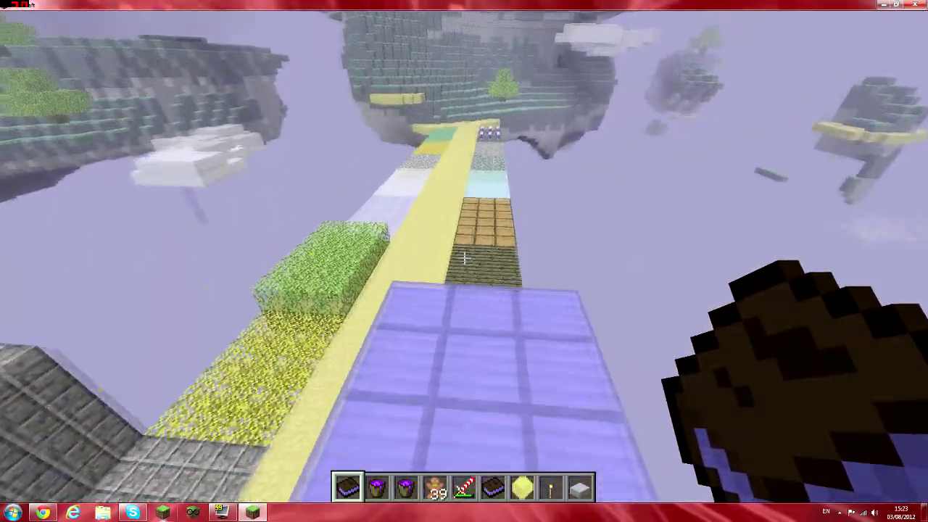
{"action": "key", "text": "s"}
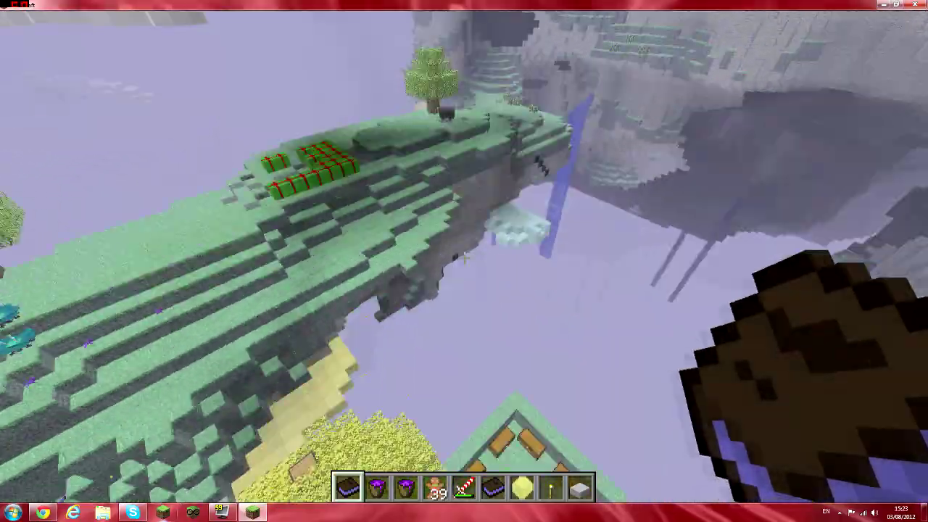
{"action": "key", "text": "shift"}
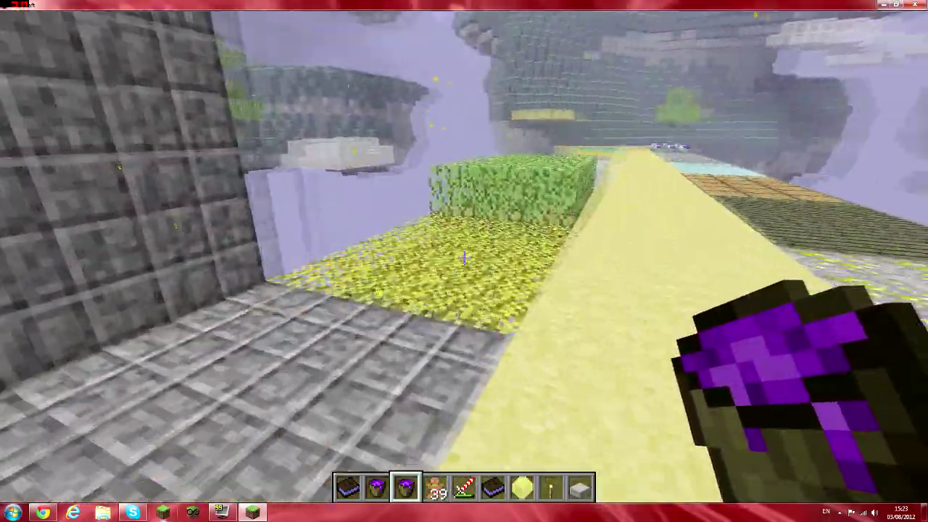
{"action": "key", "text": "space"}
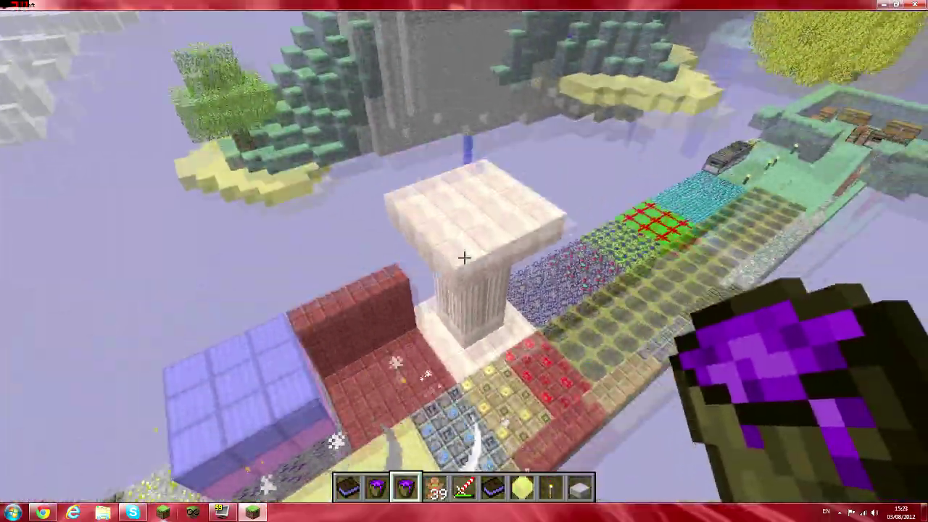
{"action": "key", "text": "w"}
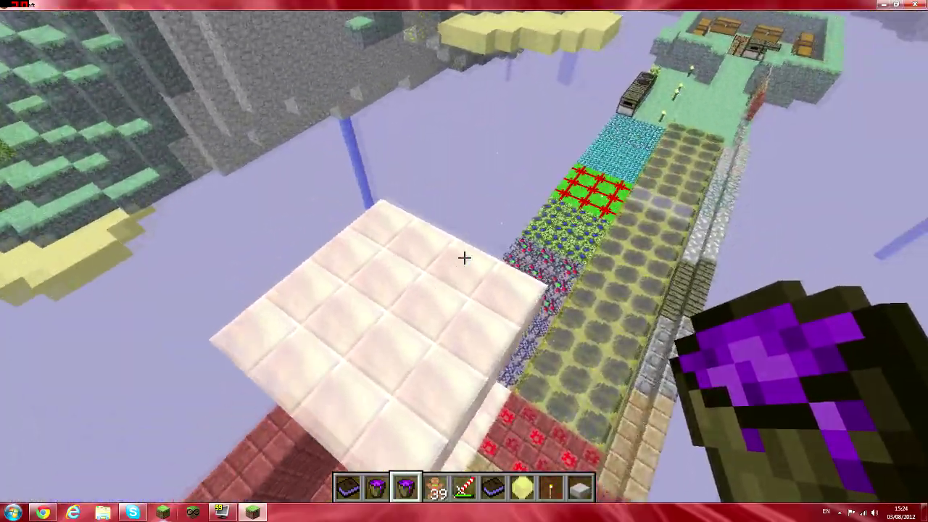
{"action": "key", "text": "shift"}
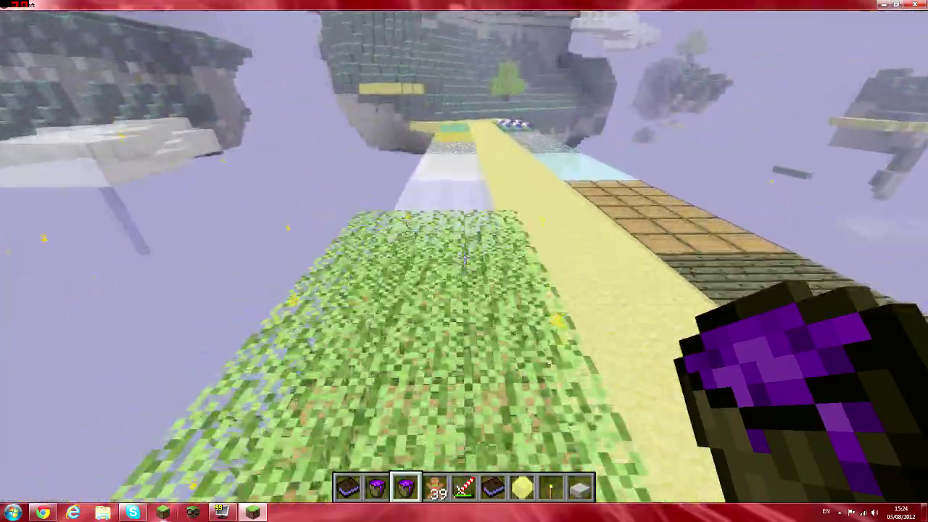
Step: Fly along the yellow path to the large floating island and look over its hills and trees
{"action": "key", "text": "w"}
{"action": "key", "text": "w"}
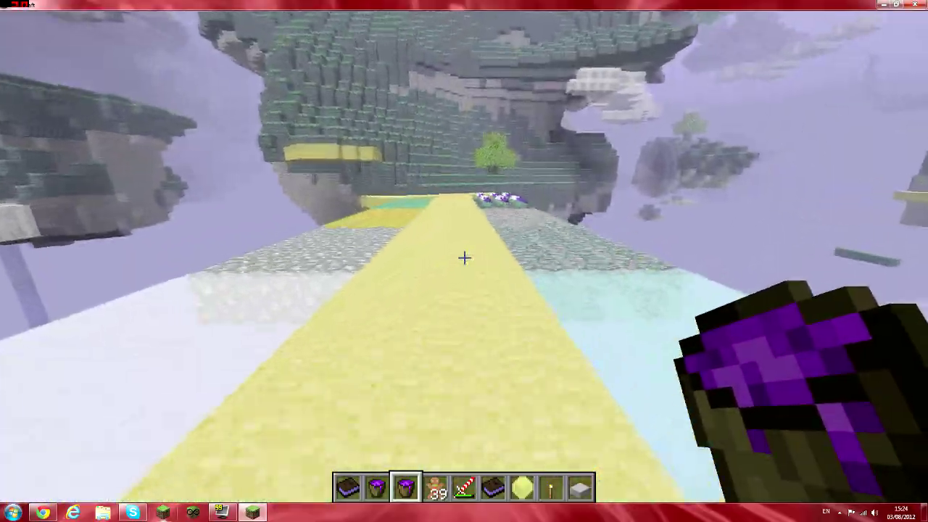
{"action": "key", "text": "w"}
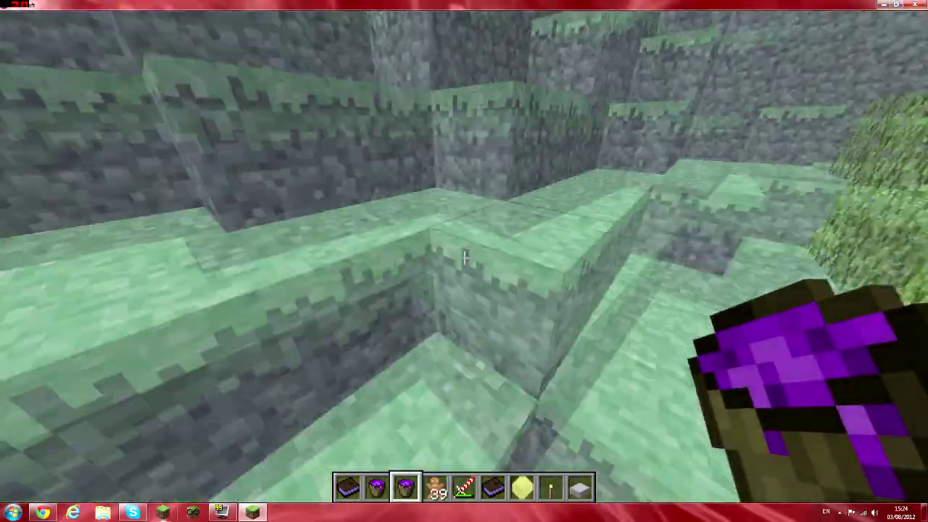
{"action": "key", "text": "w"}
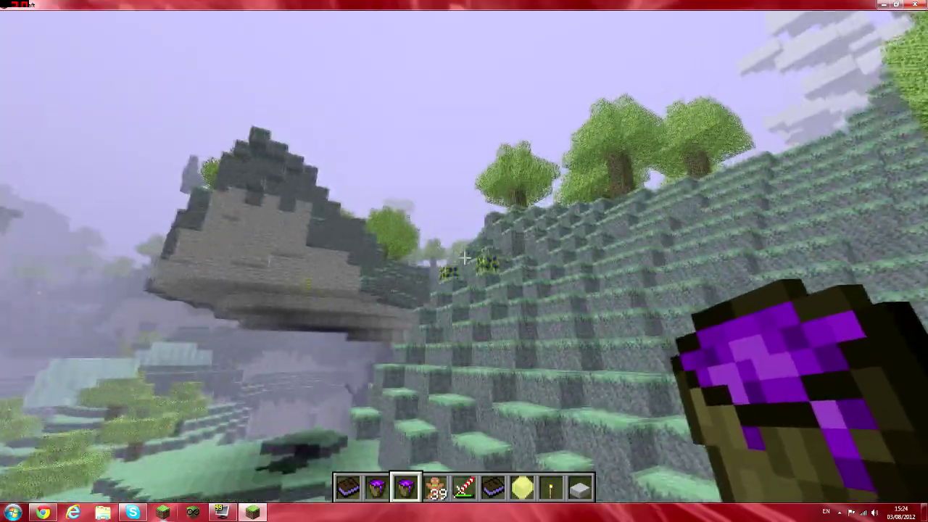
{"action": "key", "text": "w"}
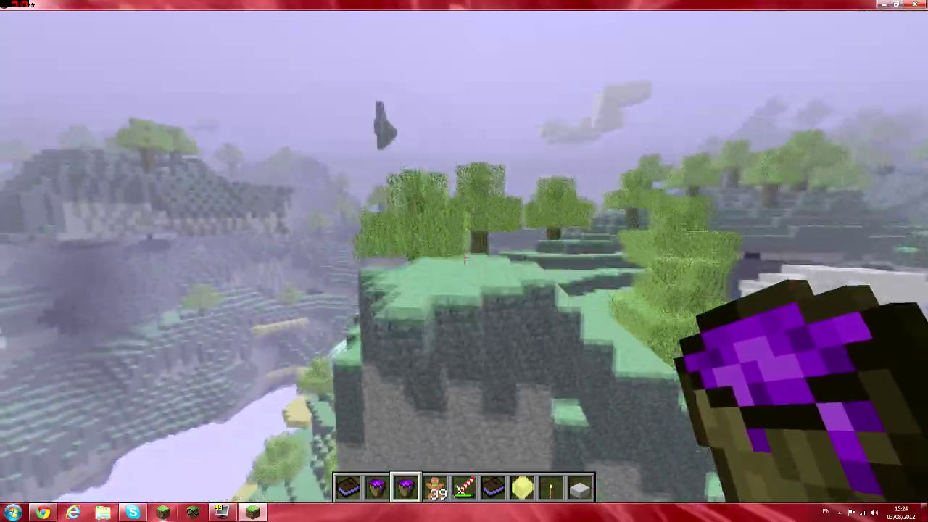
{"action": "key", "text": "w"}
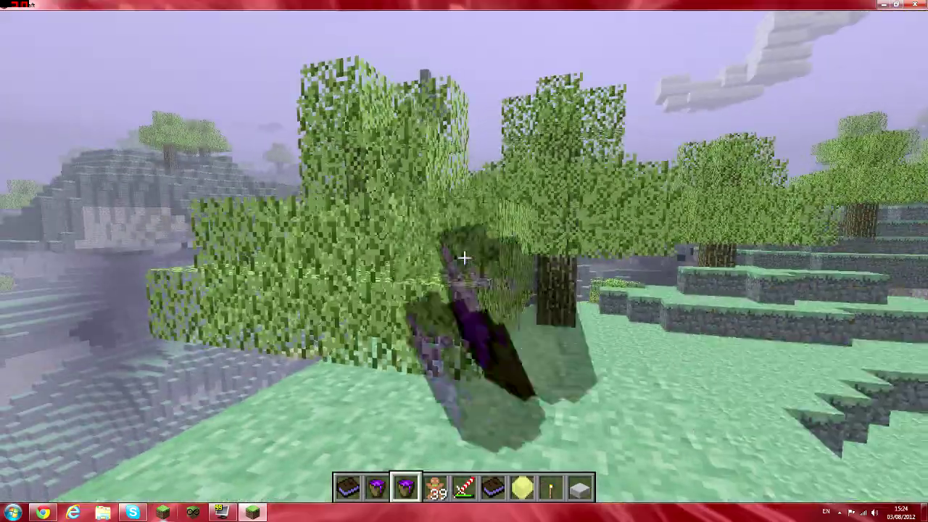